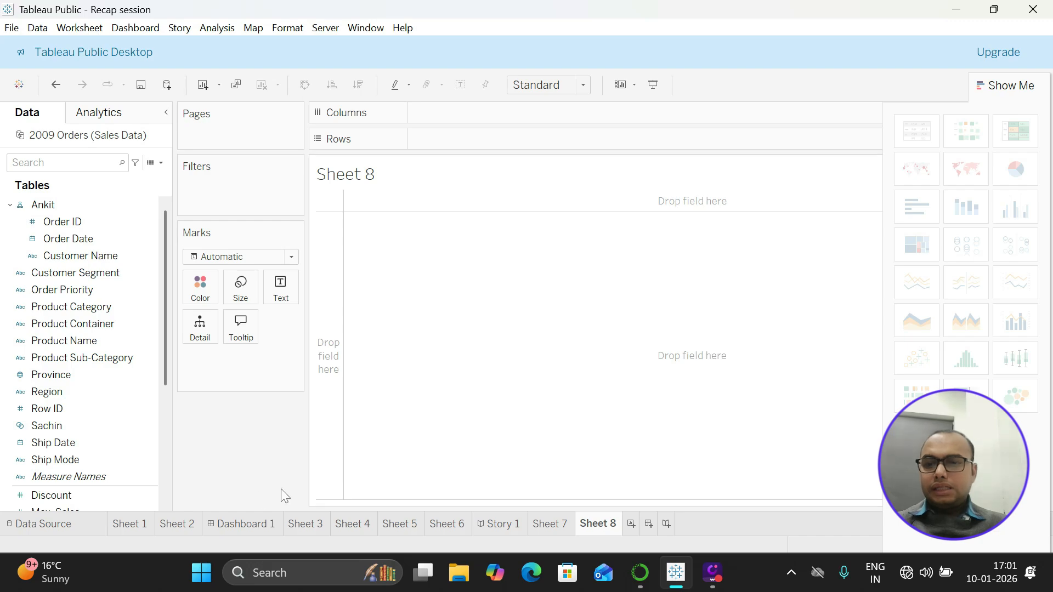
Review the existing worksheets, Dashboard 1 and Story 1, from Sheet 2 through Sheet 7.
click(193, 521)
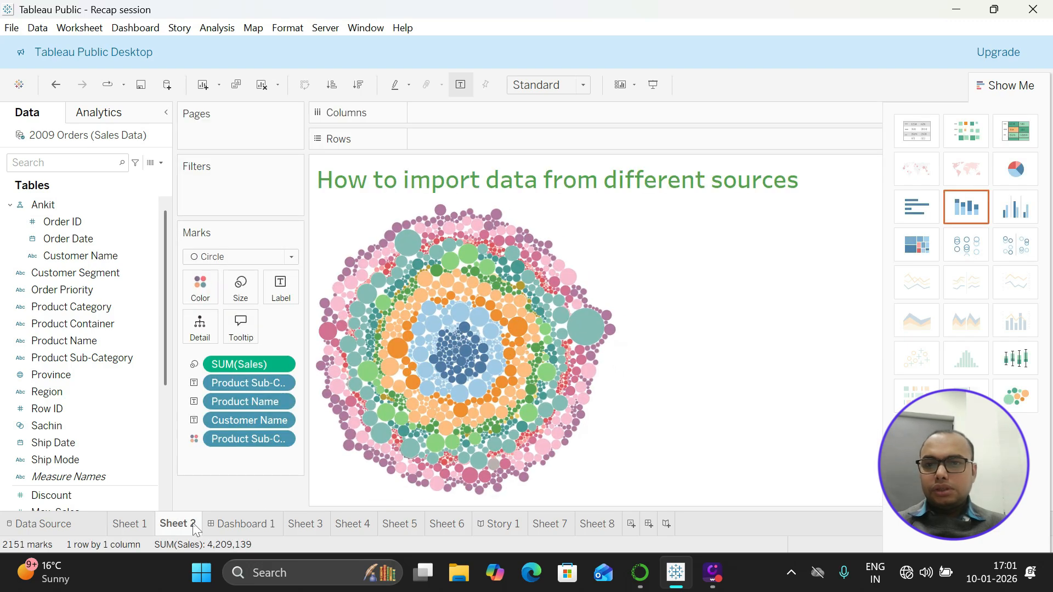
click(252, 525)
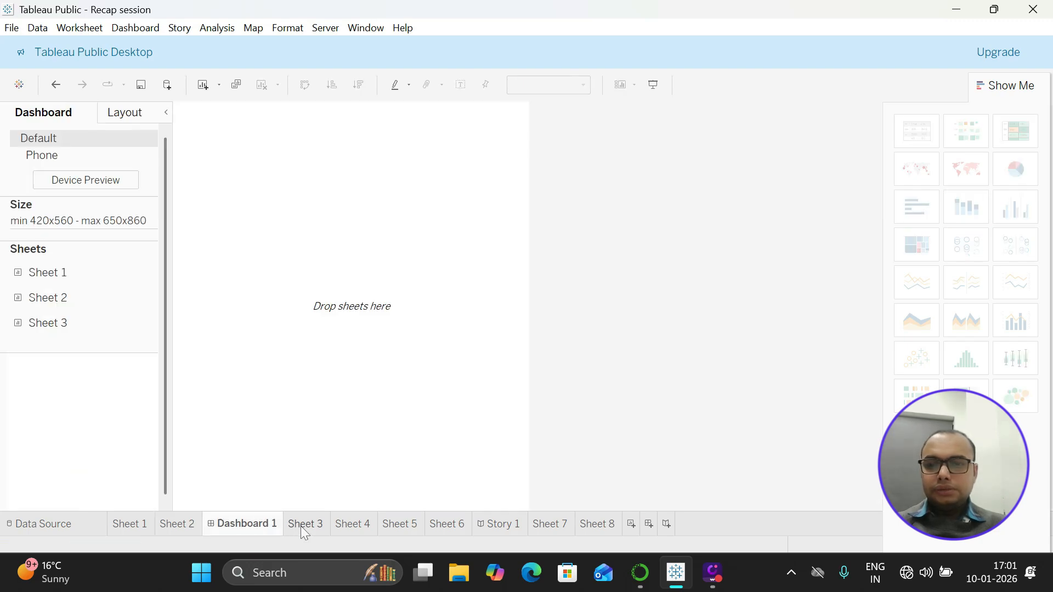
click(301, 525)
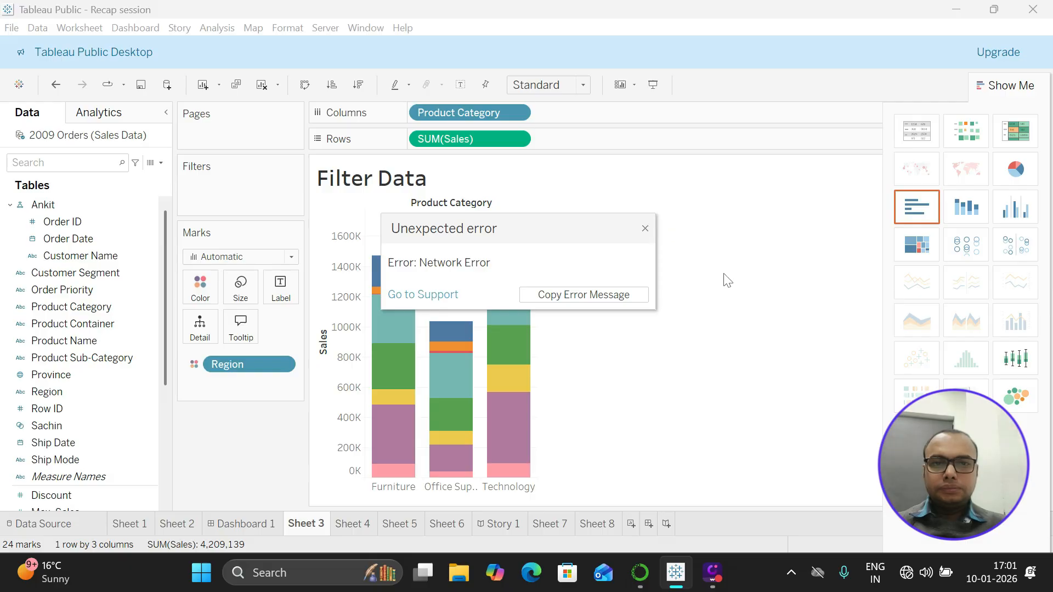
click(645, 229)
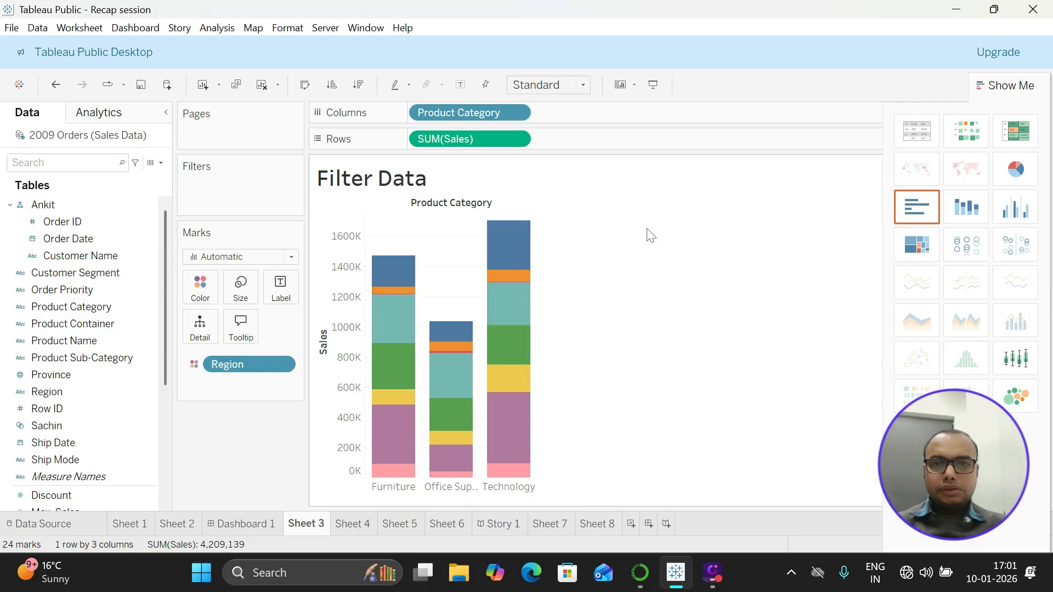
click(360, 526)
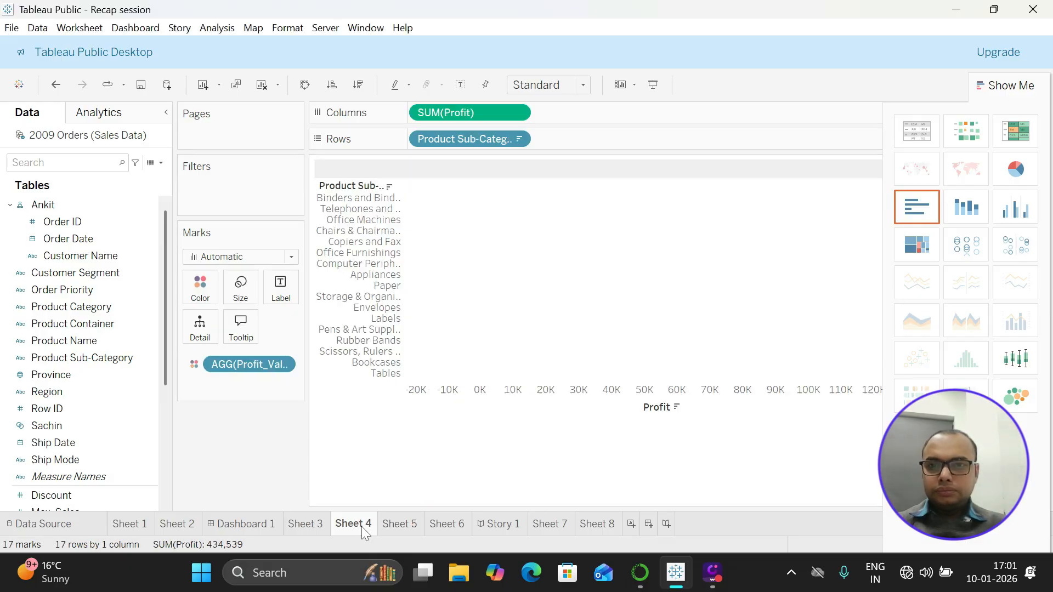
click(408, 524)
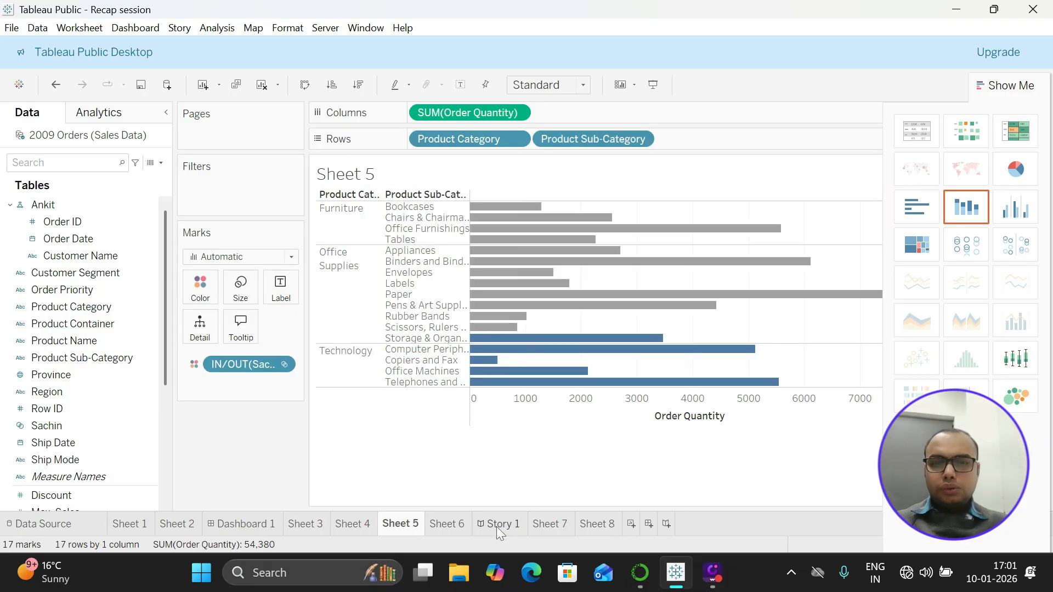
click(459, 527)
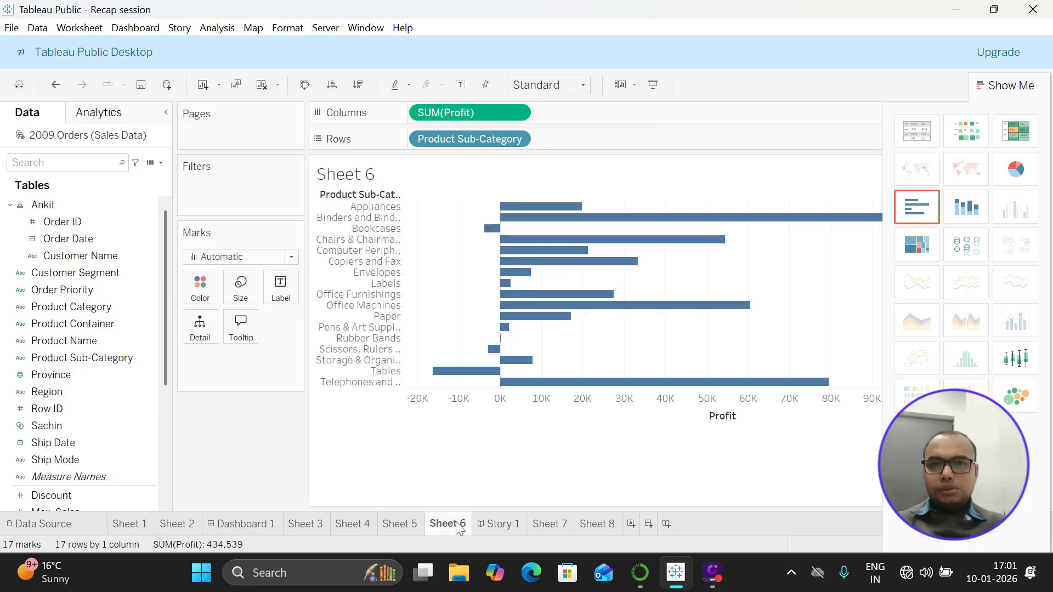
click(496, 522)
click(549, 526)
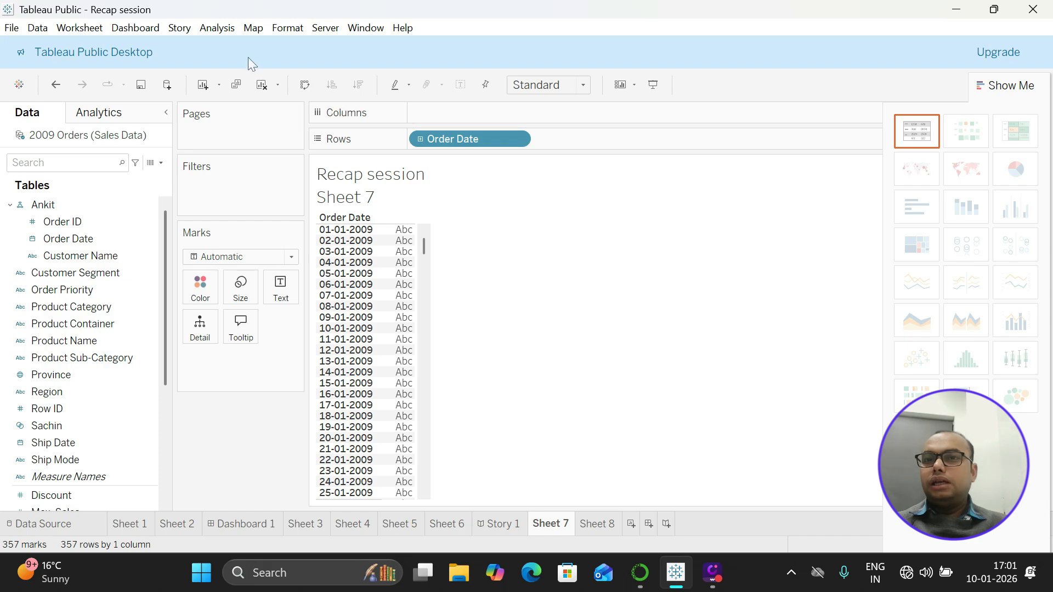
Create a new story in the workbook and check its title editor.
click(189, 27)
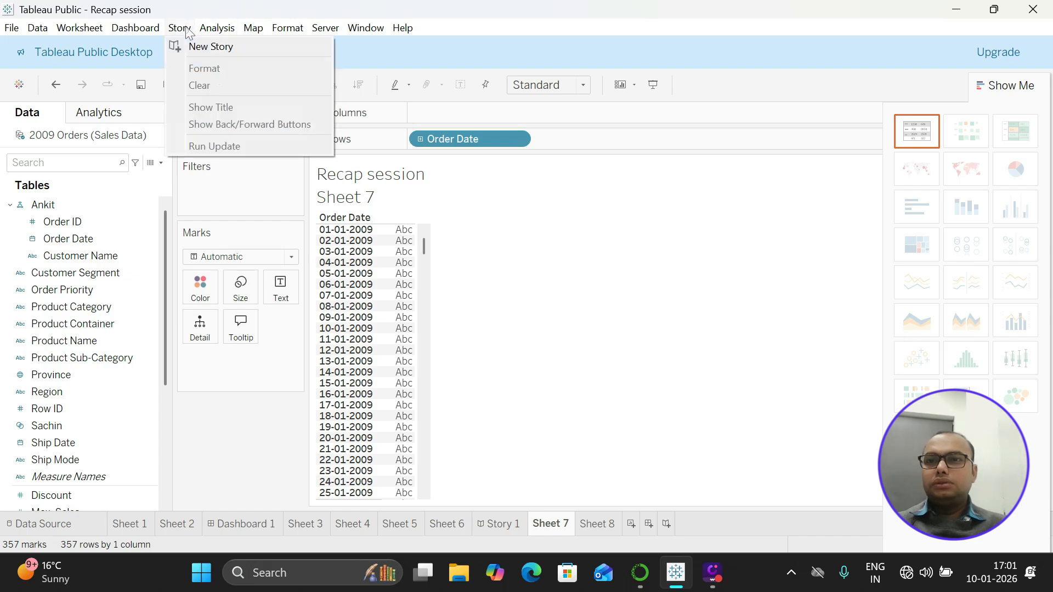
mouse_move(211, 29)
mouse_move(179, 27)
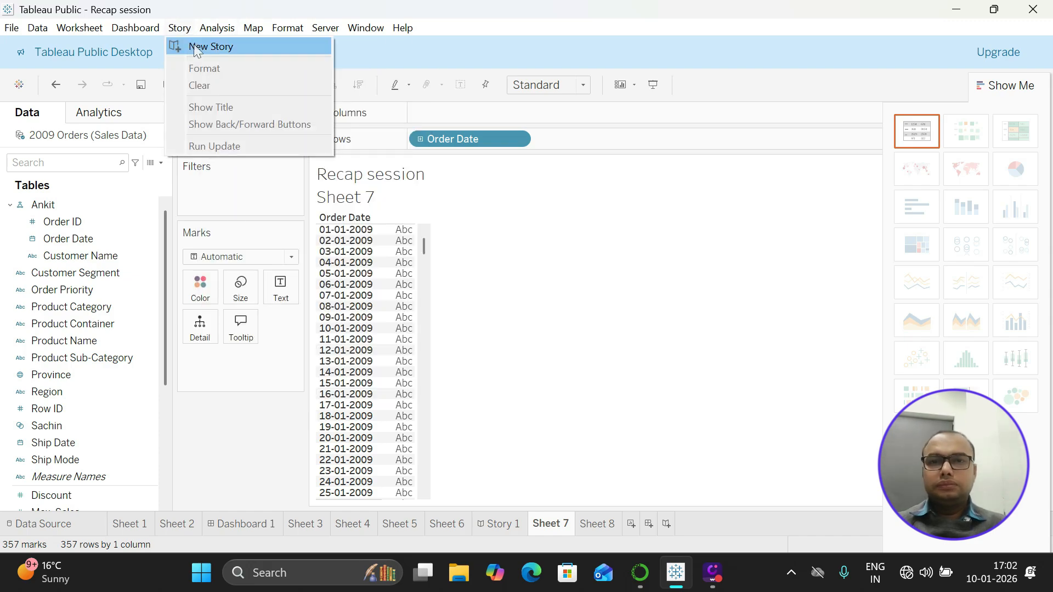
click(193, 44)
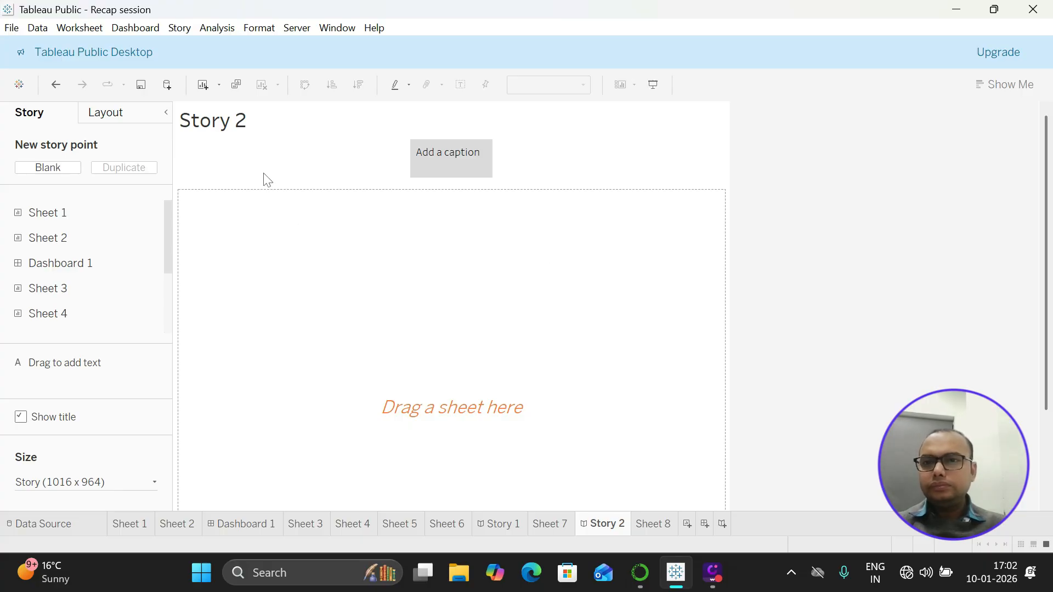
double_click(224, 123)
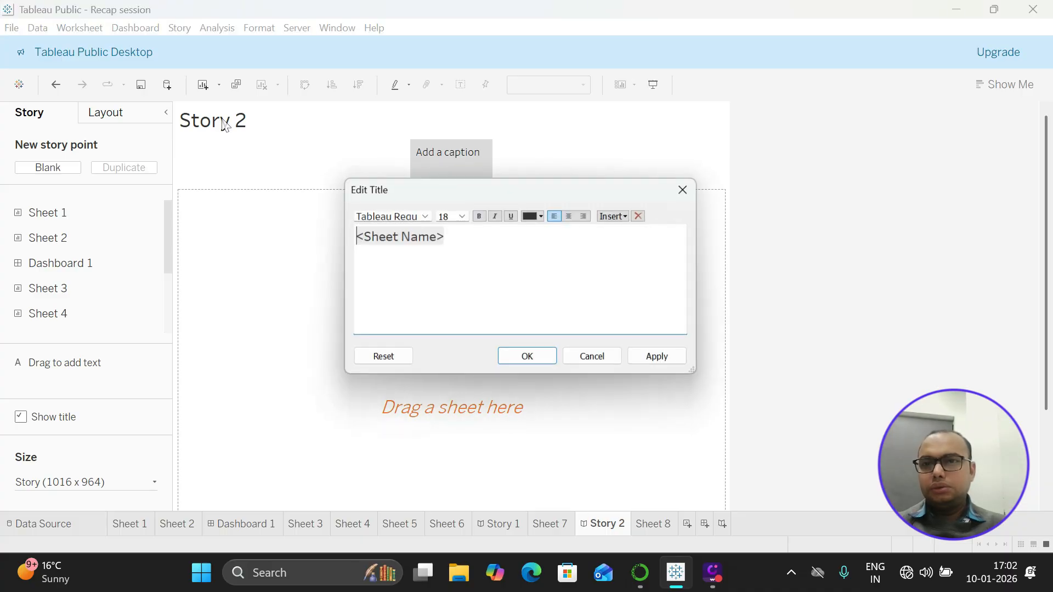
click(687, 188)
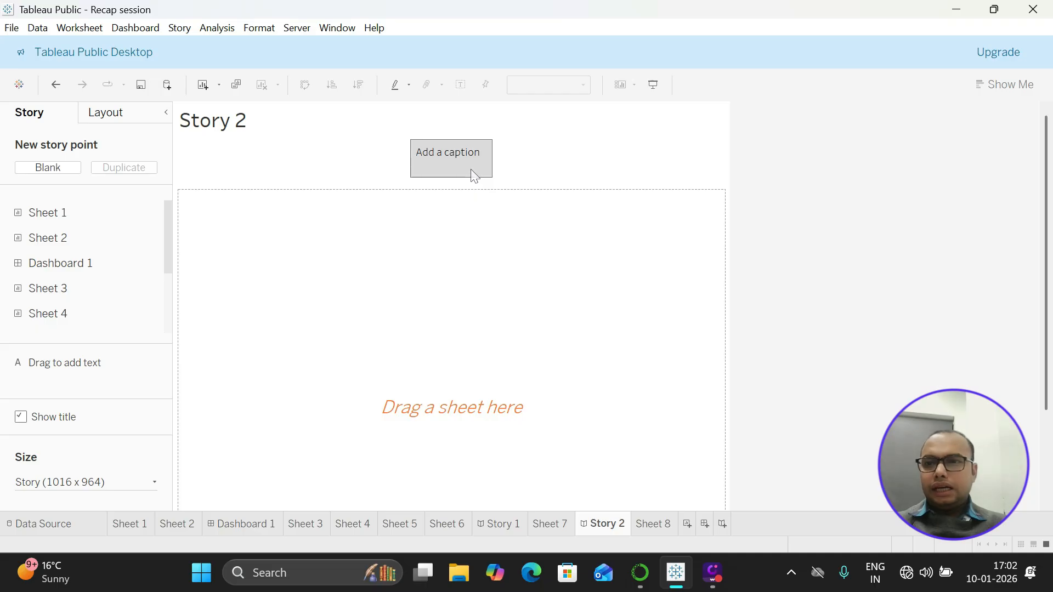
Add Sheet 1 to the new story as its first story point and caption it "Table Data".
mouse_move(65, 211)
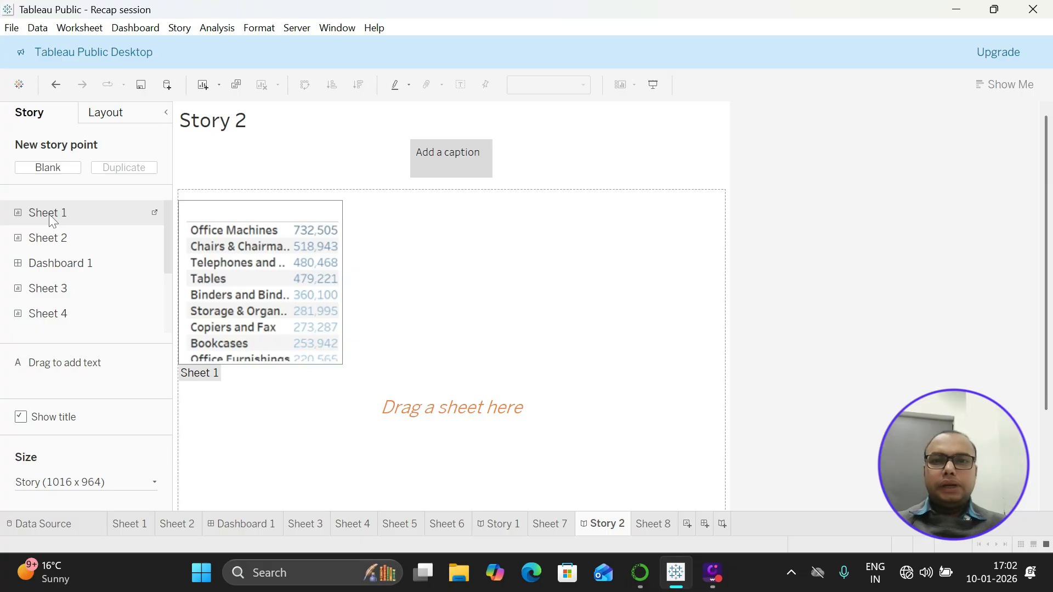
drag(52, 219, 437, 163)
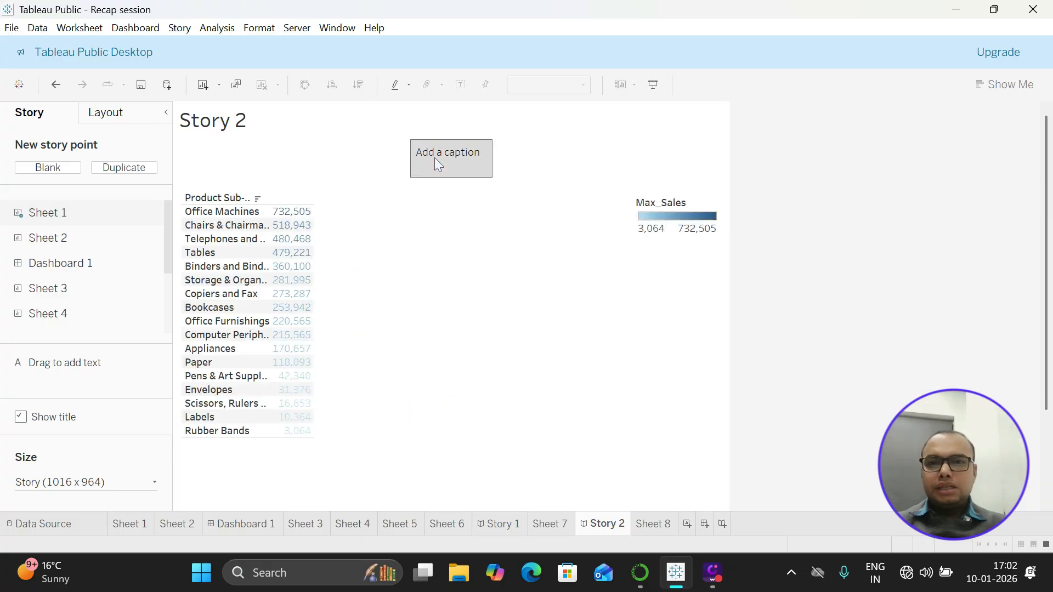
double_click(434, 158)
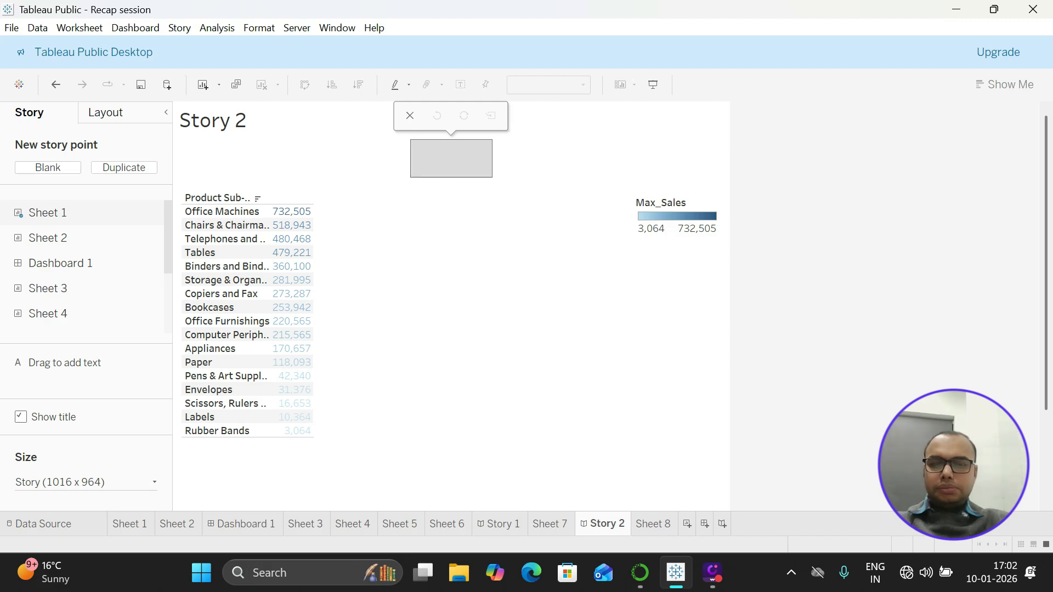
text(Table Data)
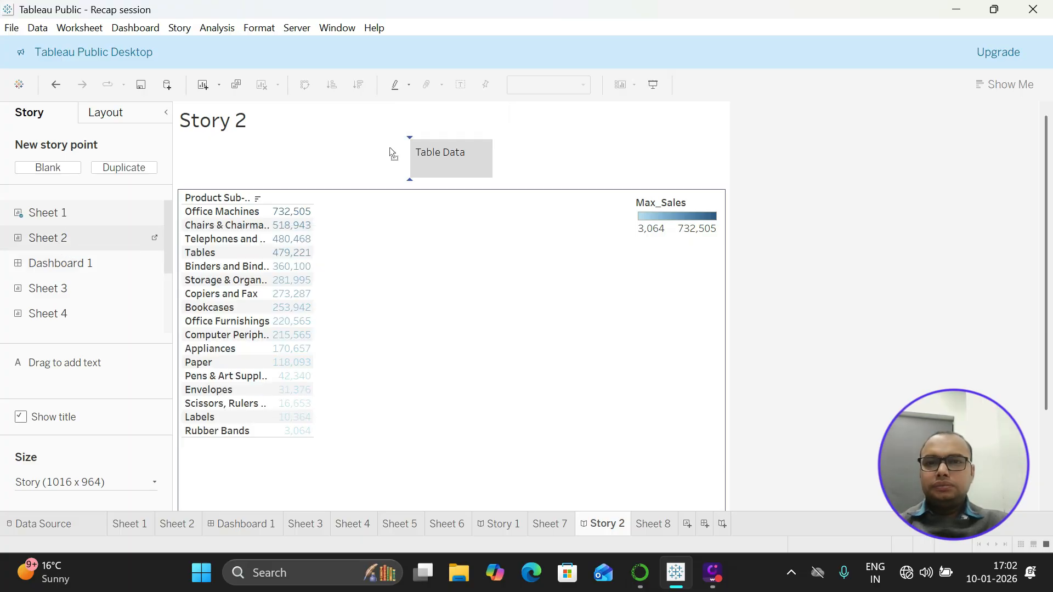
Add Sheet 2 as a new story point before Table Data and caption it "Bubble Chart".
drag(392, 154, 394, 155)
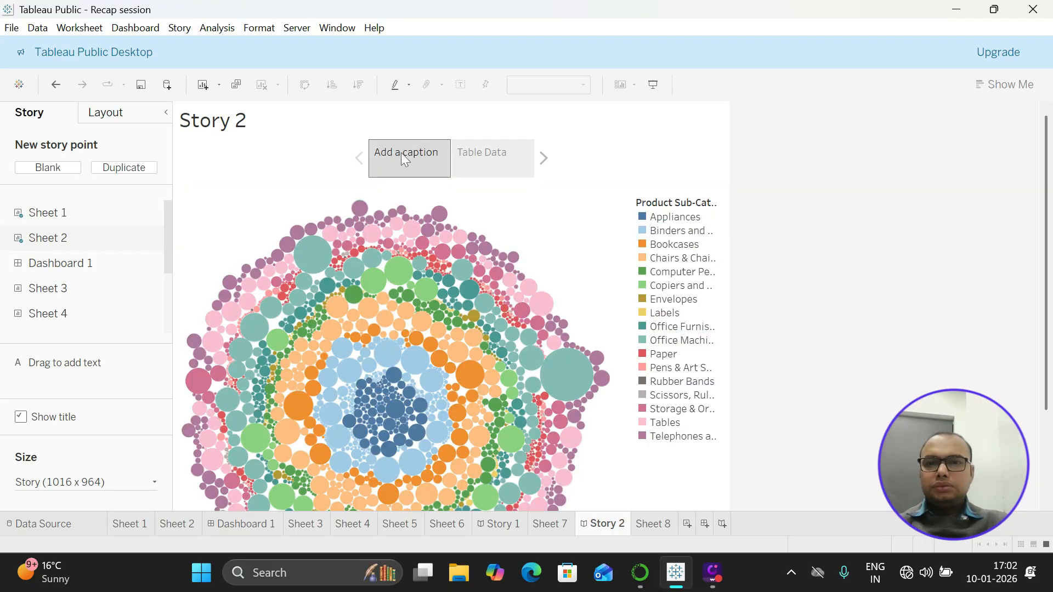
double_click(403, 158)
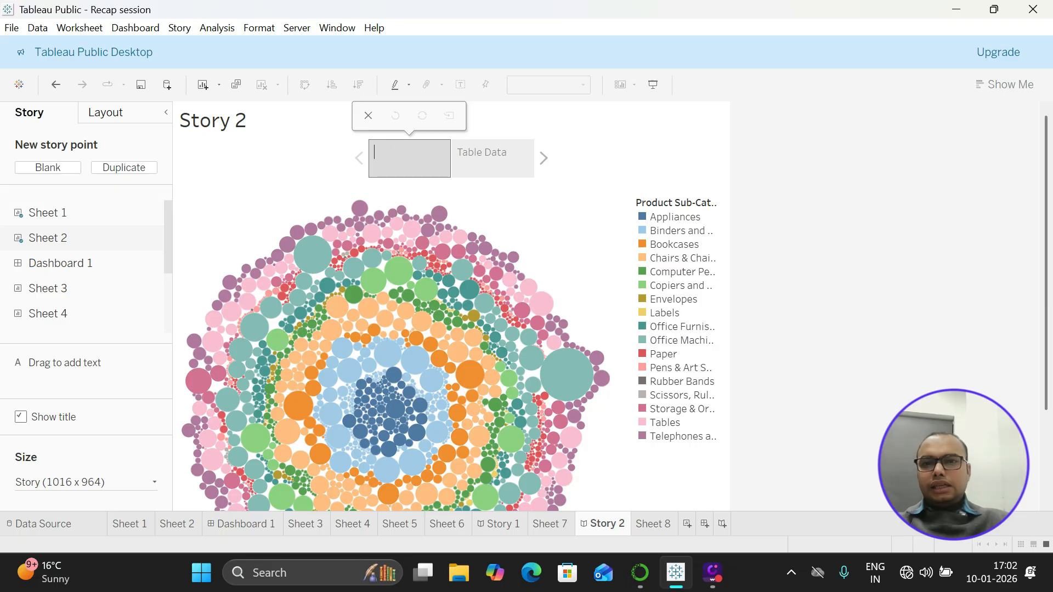
text(Bubb)
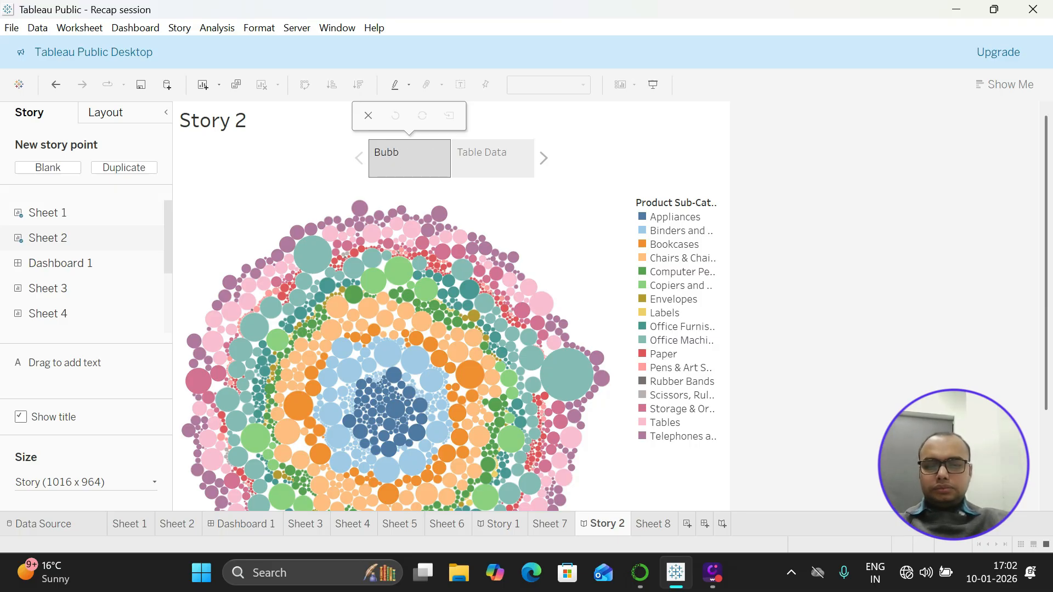
text(le Chart)
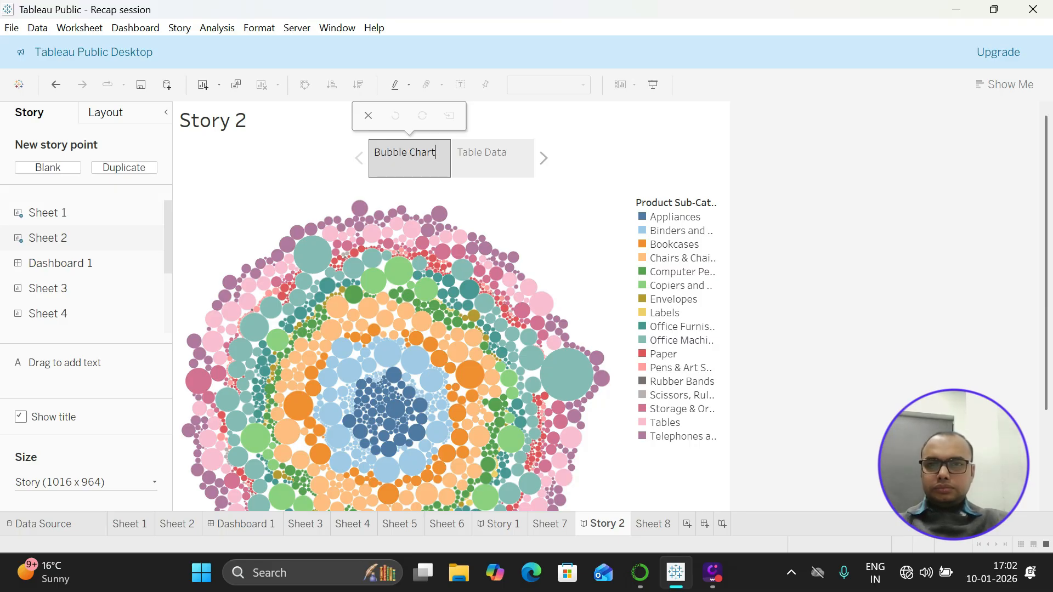
click(497, 156)
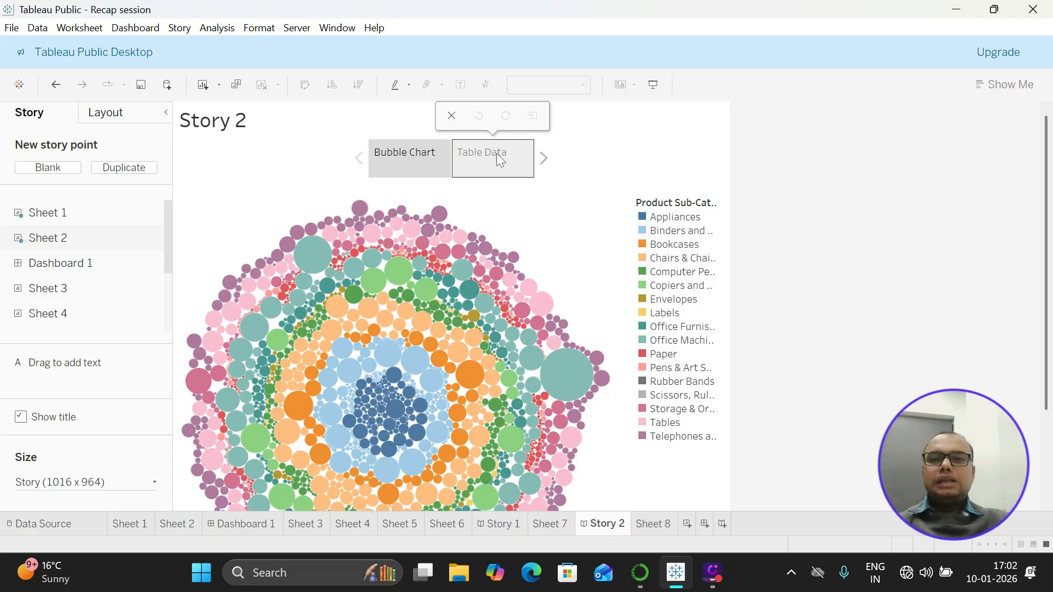
click(422, 156)
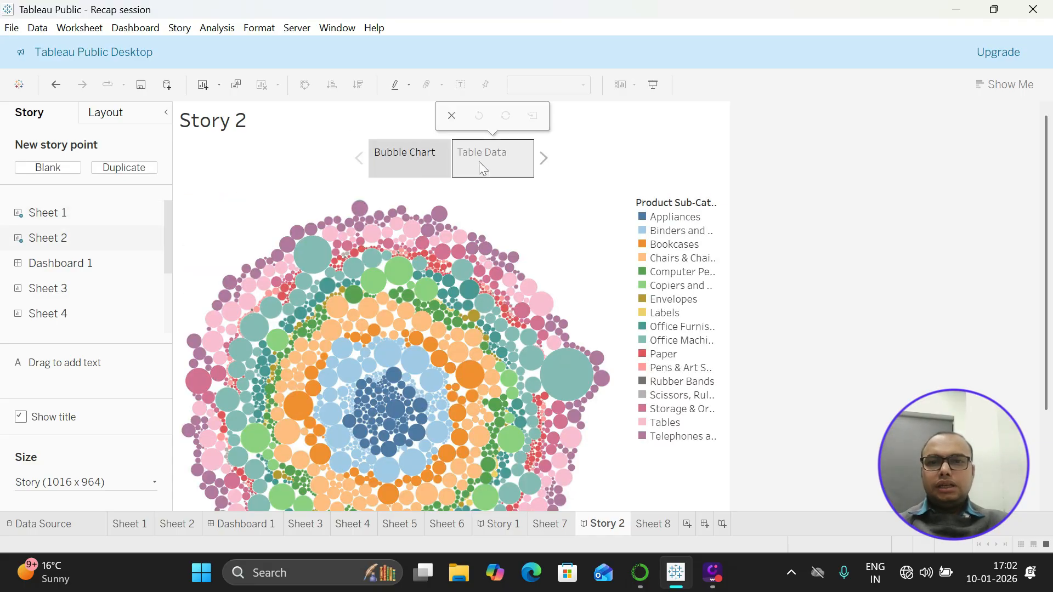
click(399, 156)
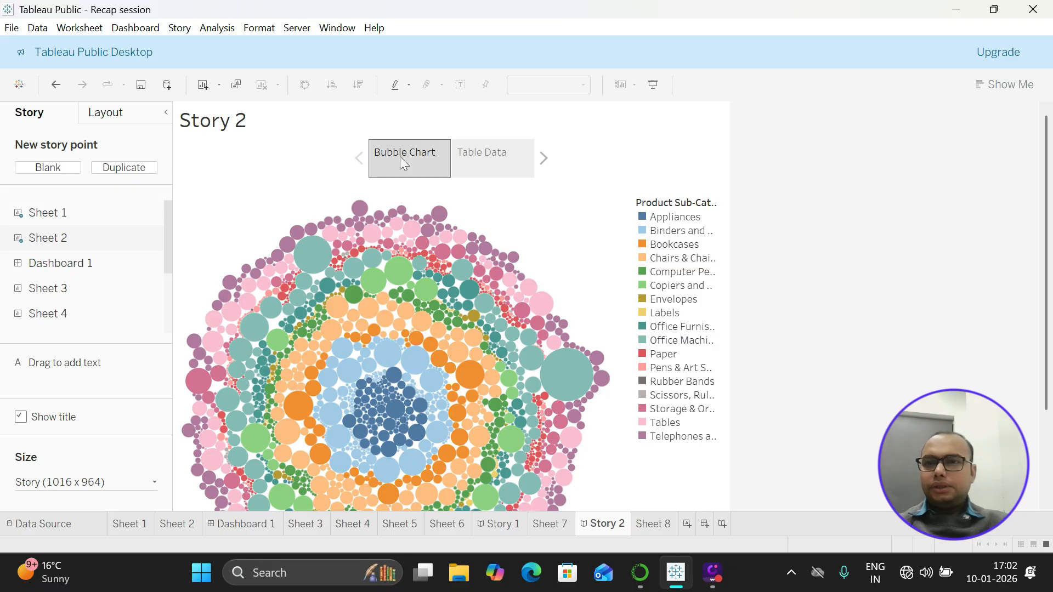
Add Sheet 3 as a story point before Bubble Chart, caption it "Column Chart", and check the story points.
mouse_move(55, 293)
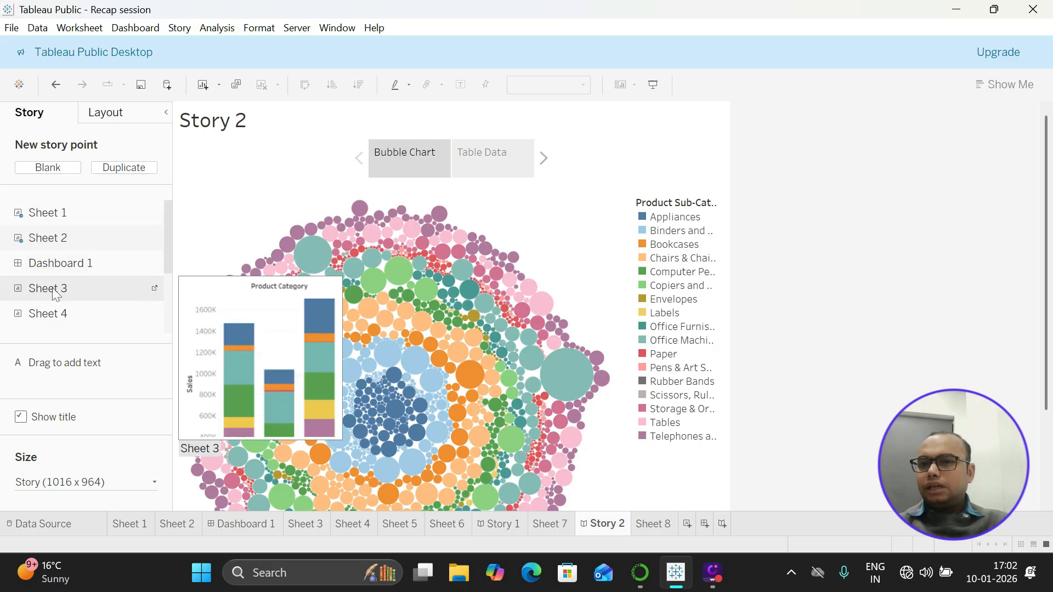
drag(54, 291, 347, 149)
double_click(346, 150)
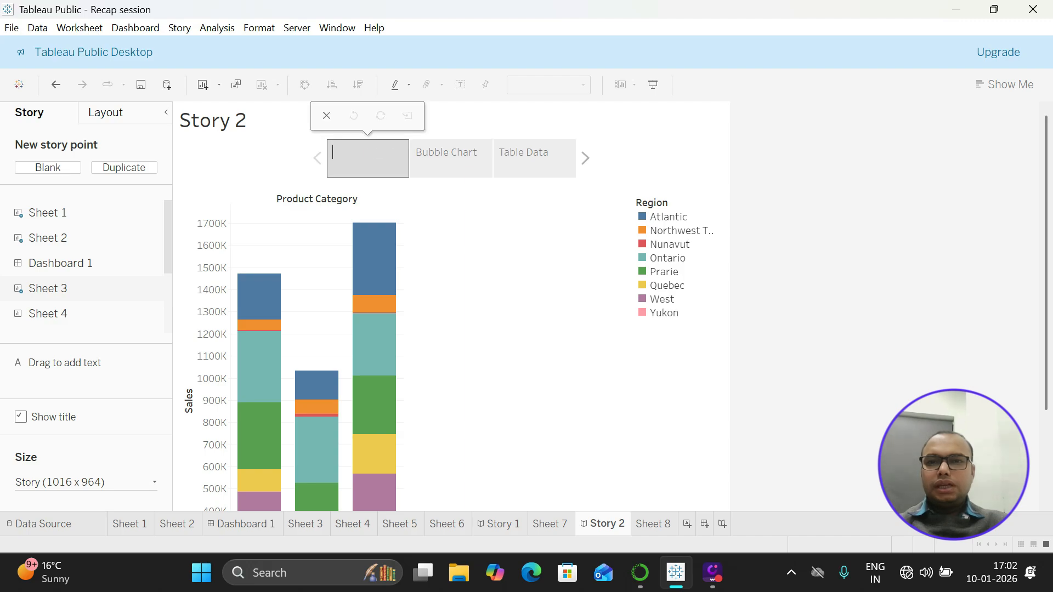
text(Colum)
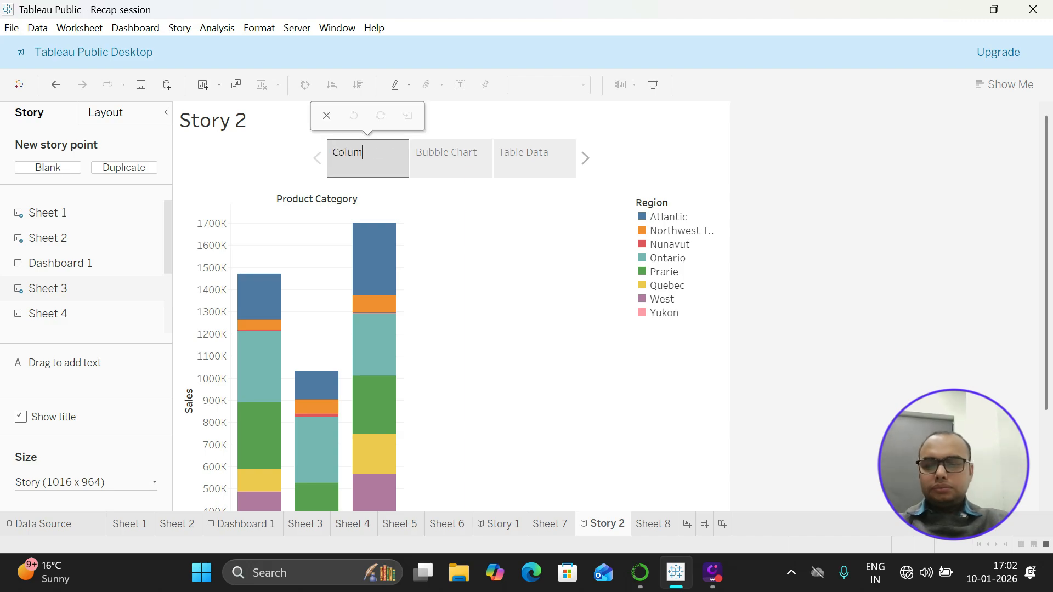
text(n Chart)
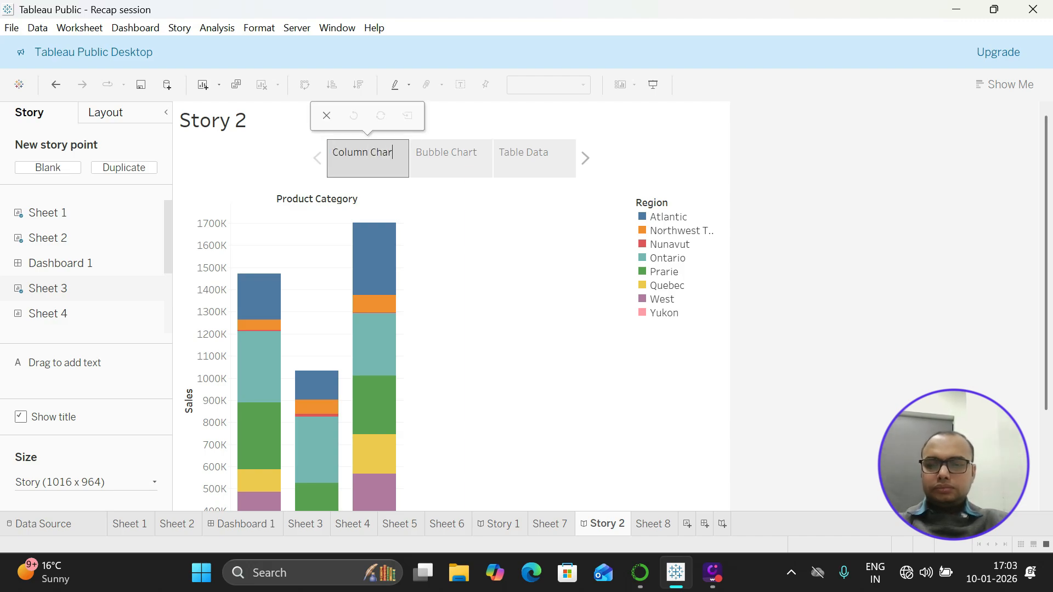
key(Return)
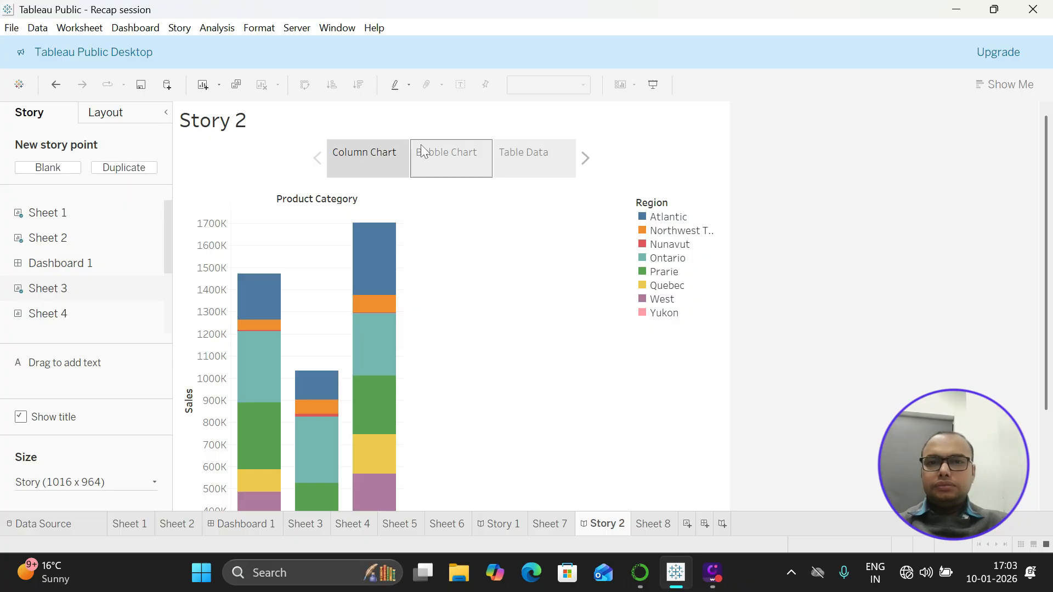
click(445, 150)
click(531, 153)
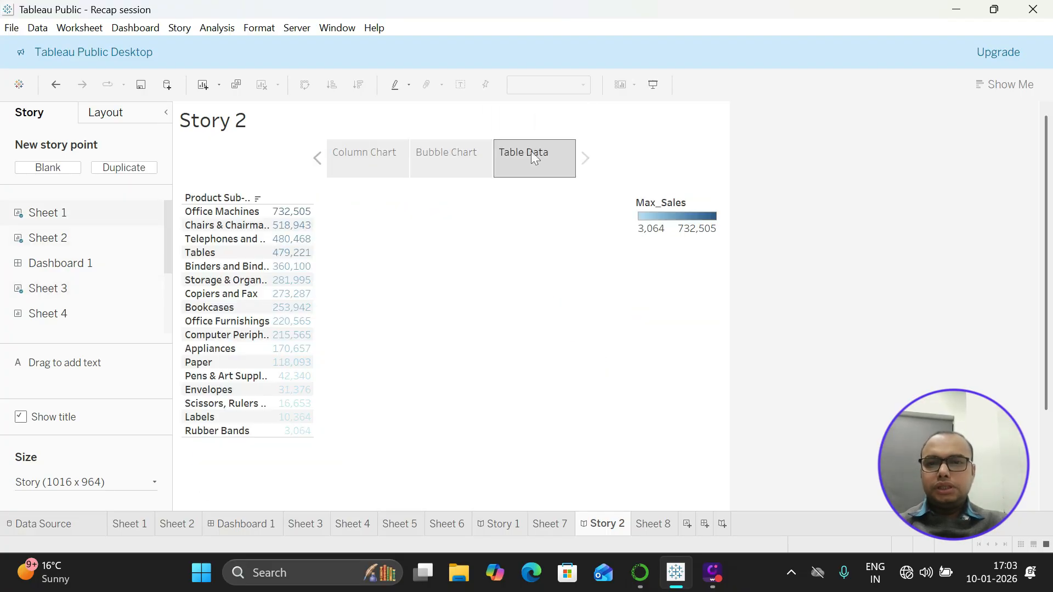
click(378, 162)
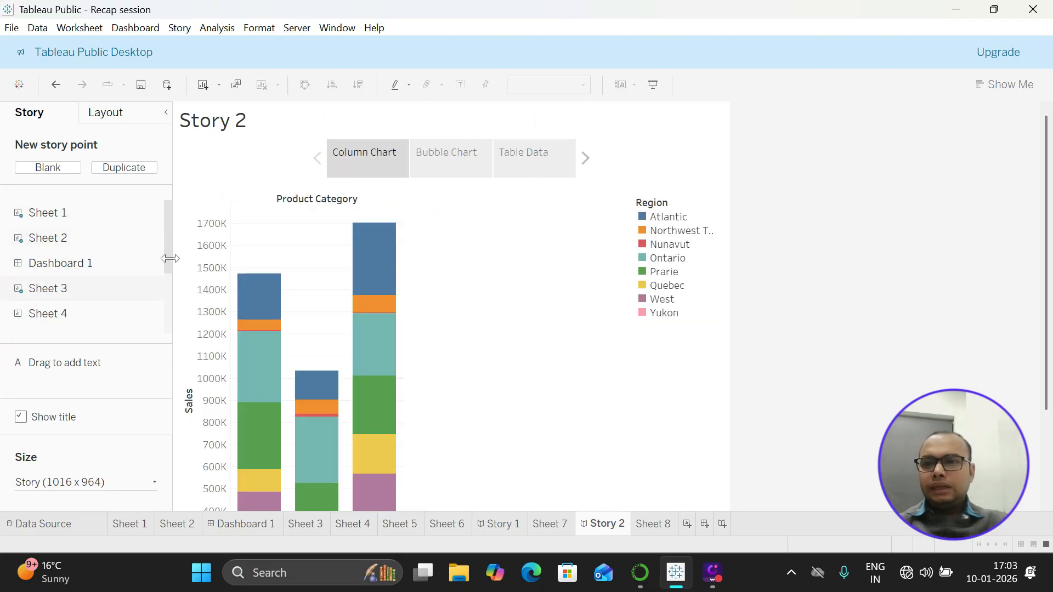
Change the story's navigator style to Numbers and show the second story point.
mouse_move(70, 315)
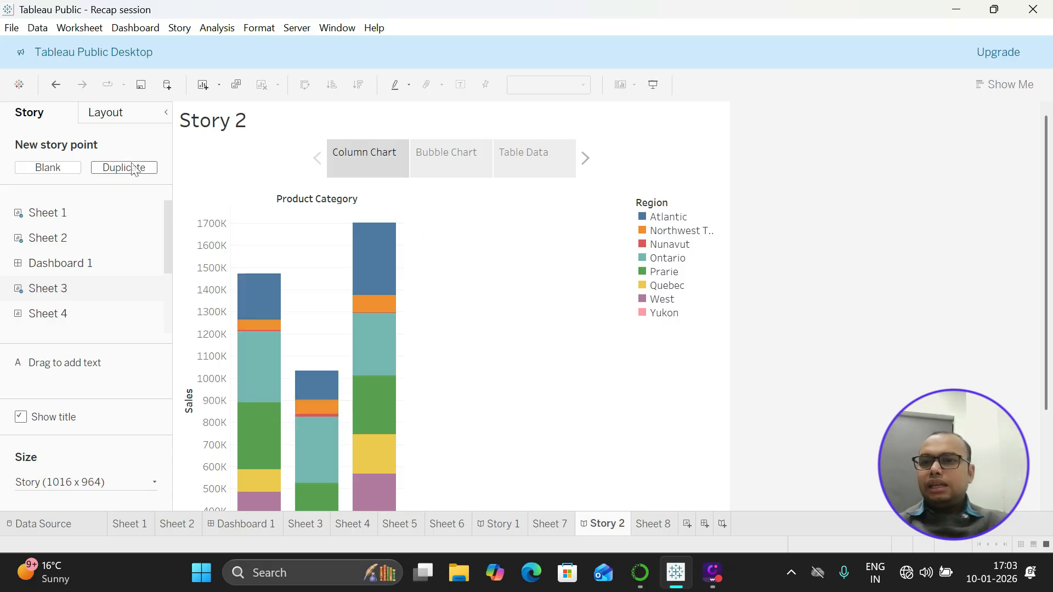
click(118, 114)
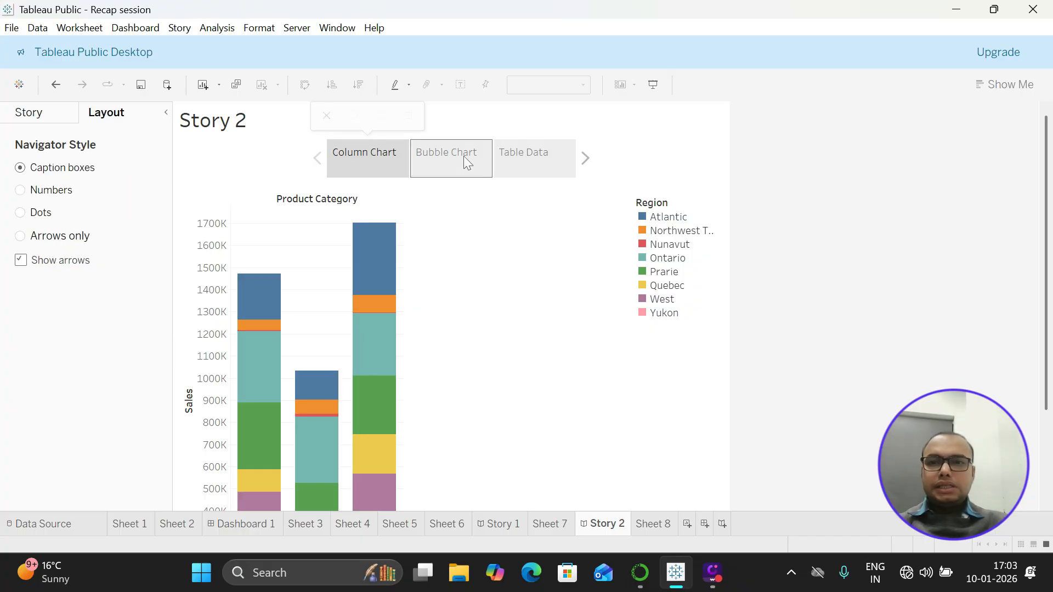
click(23, 190)
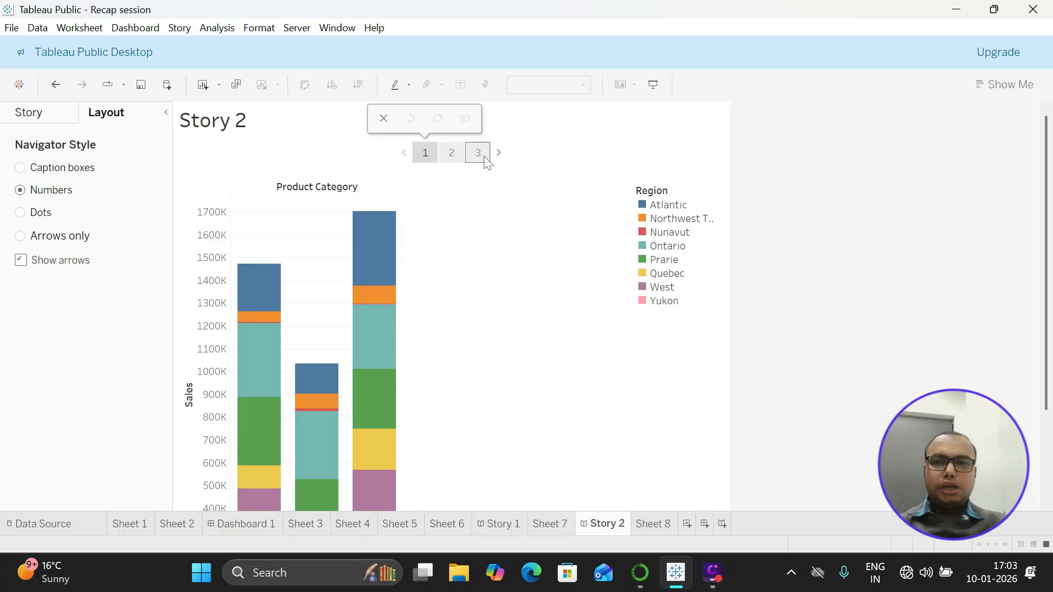
click(452, 156)
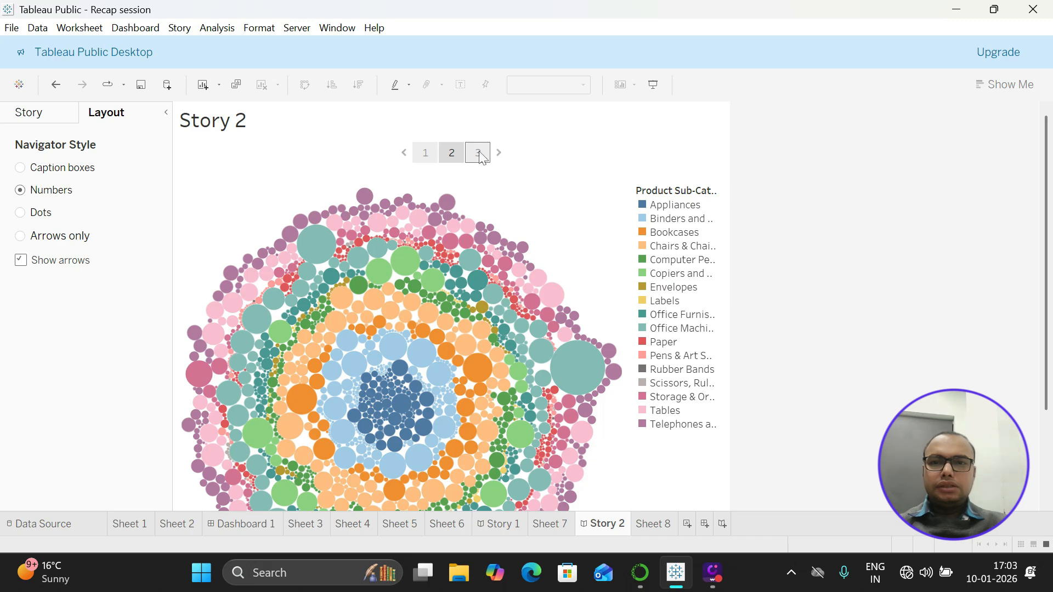
Browse back and forth through the three story points using the numbered navigator, ending on the third.
click(479, 154)
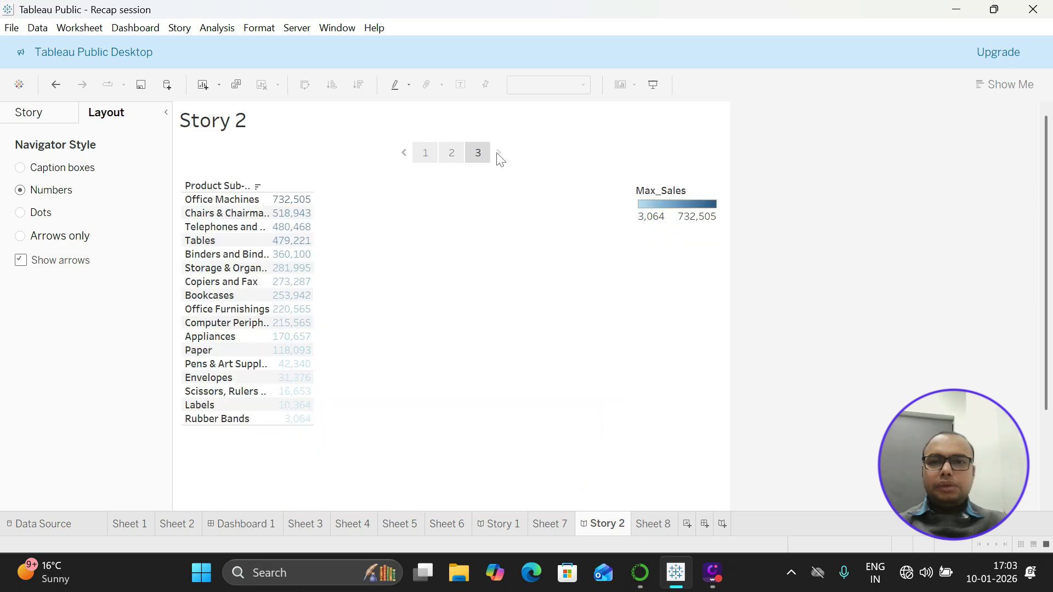
click(404, 155)
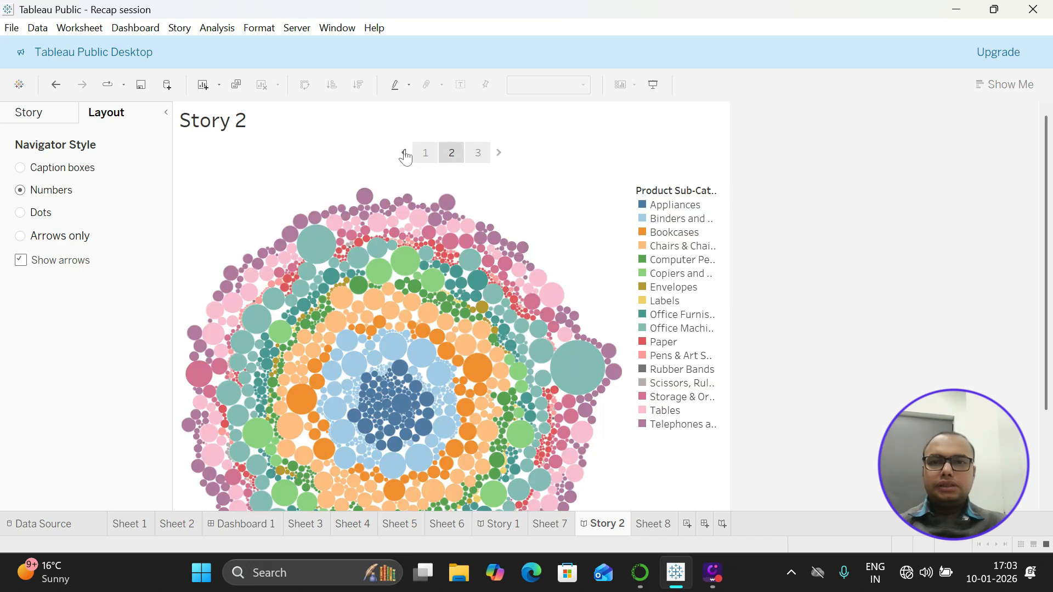
click(406, 155)
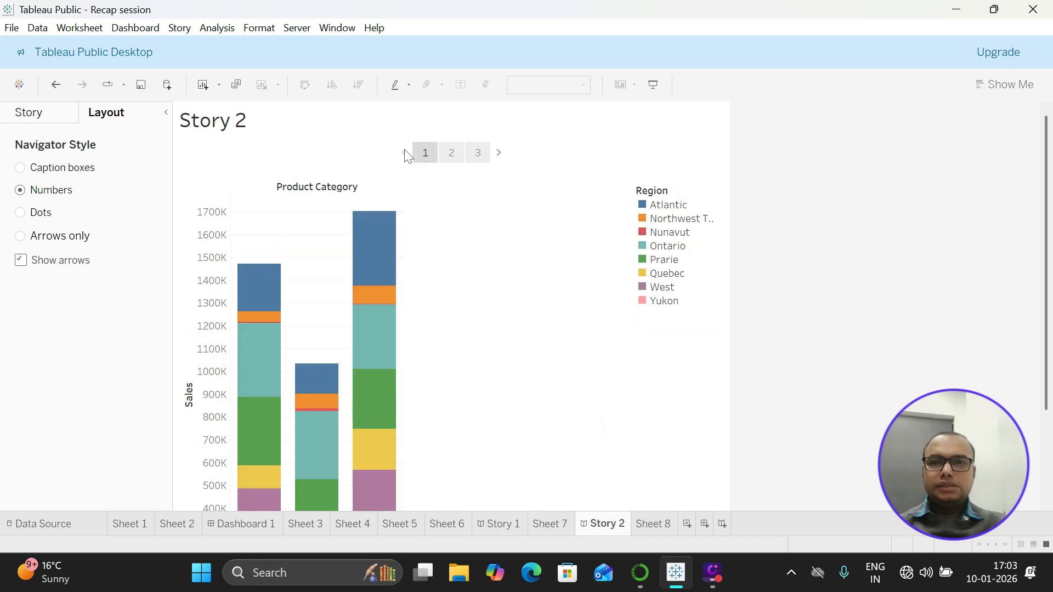
click(497, 156)
click(498, 156)
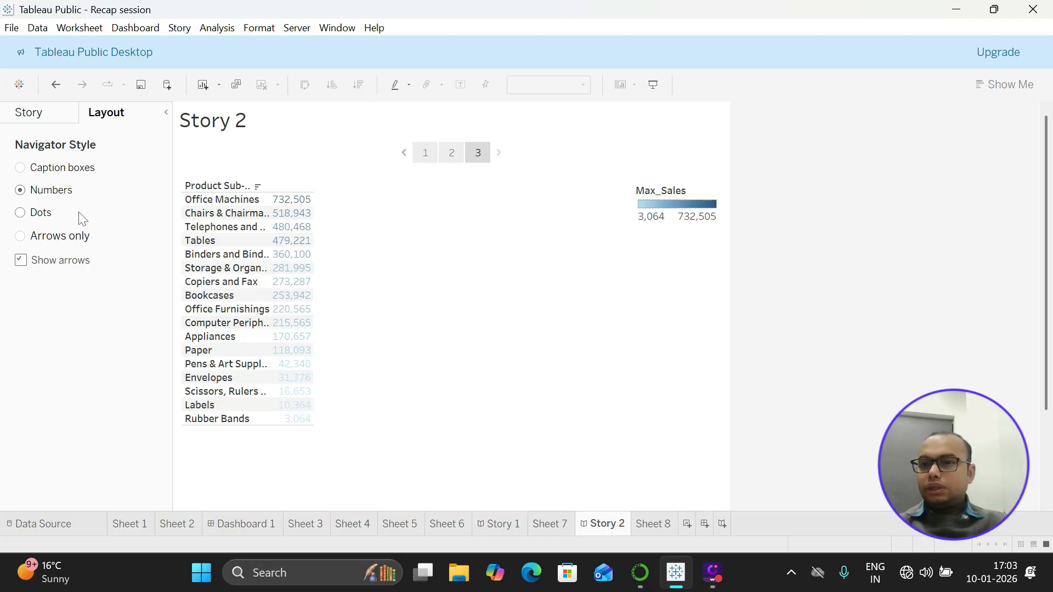
Switch the navigator style to Dots and visit the first, second and third story points.
click(21, 214)
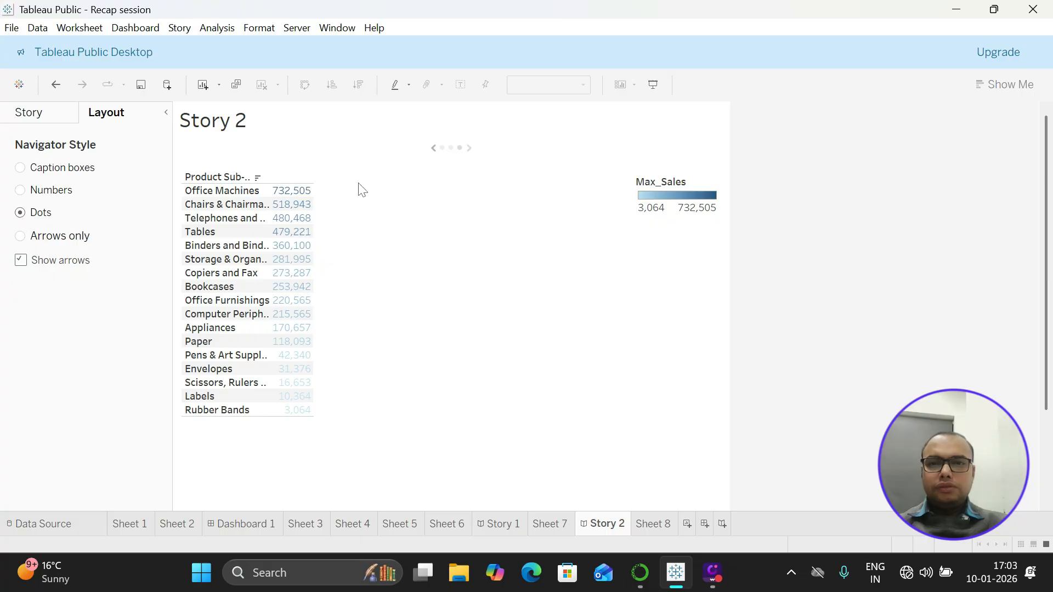
click(442, 148)
click(455, 149)
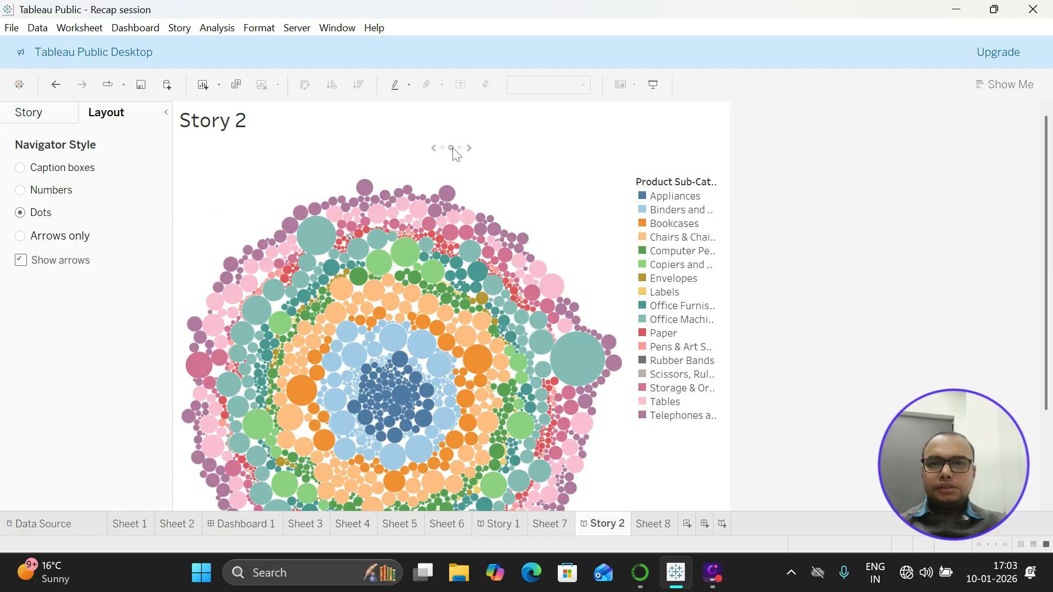
click(461, 149)
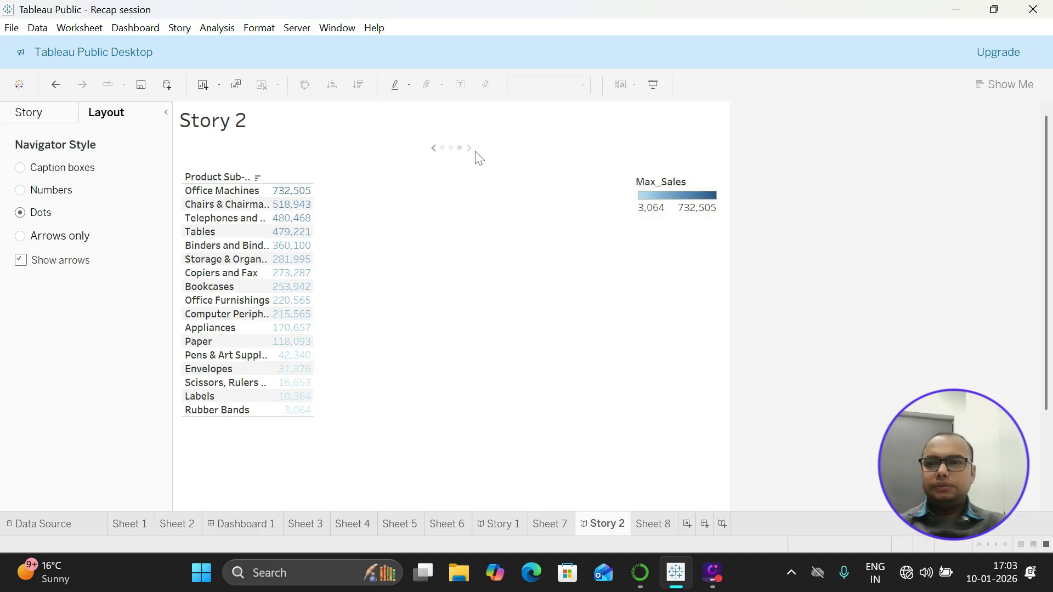
Try the Arrows only navigator style, and set the story's navigator back to Caption boxes.
click(20, 236)
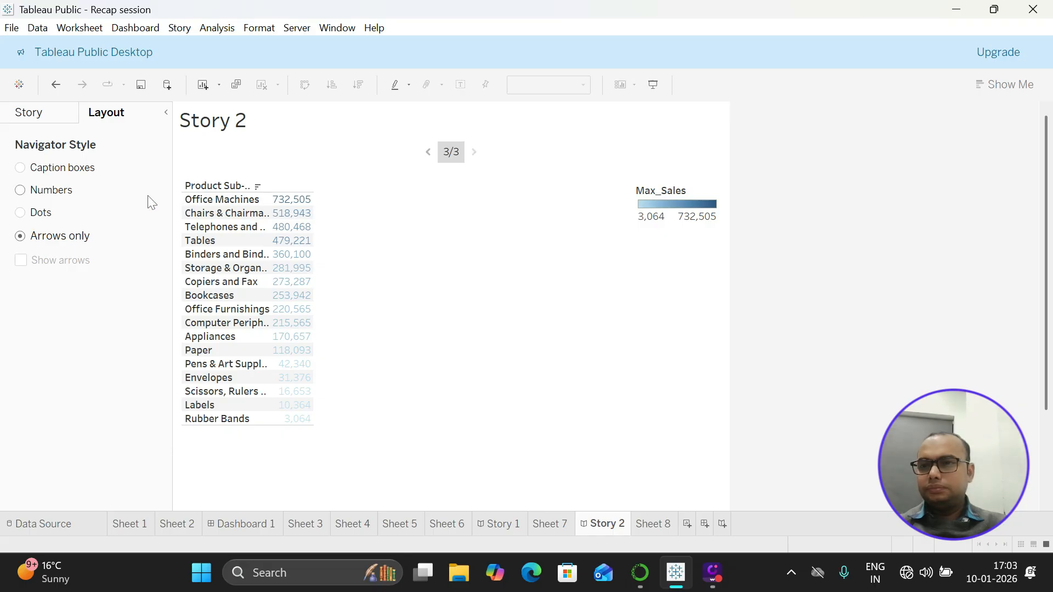
click(21, 168)
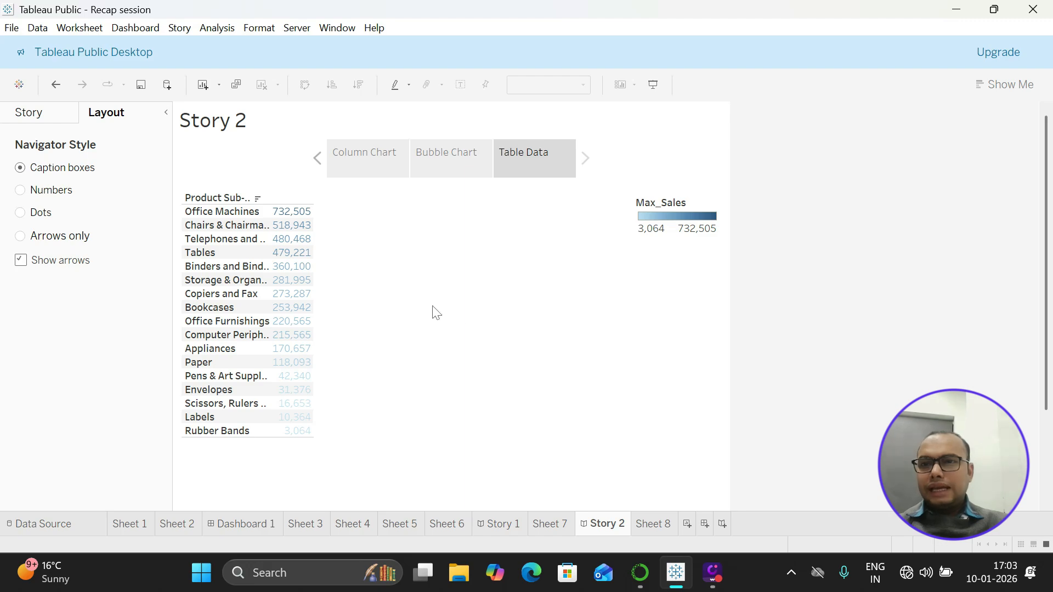
mouse_move(352, 151)
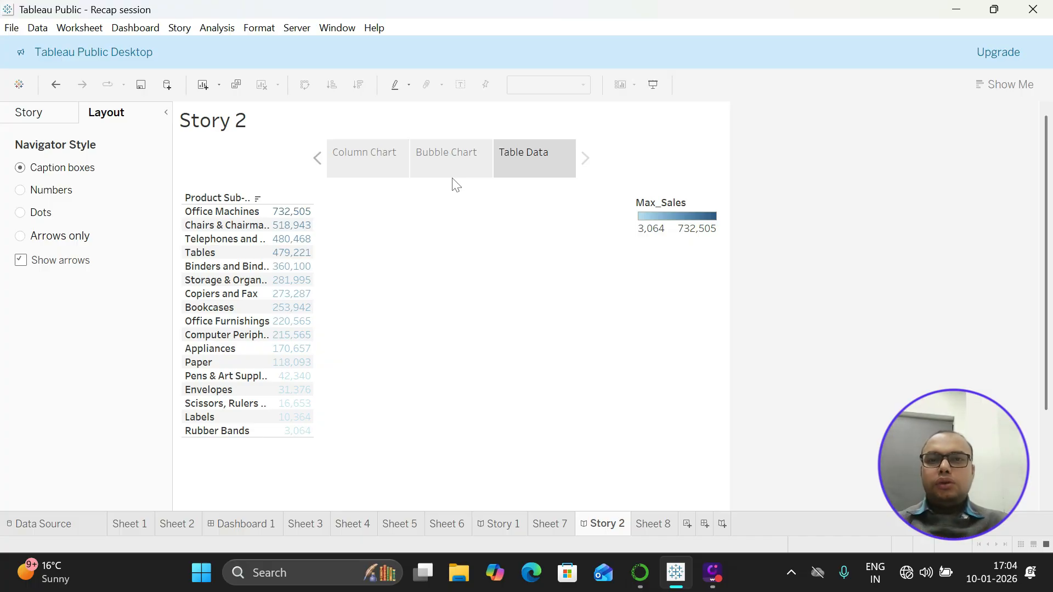
mouse_move(457, 167)
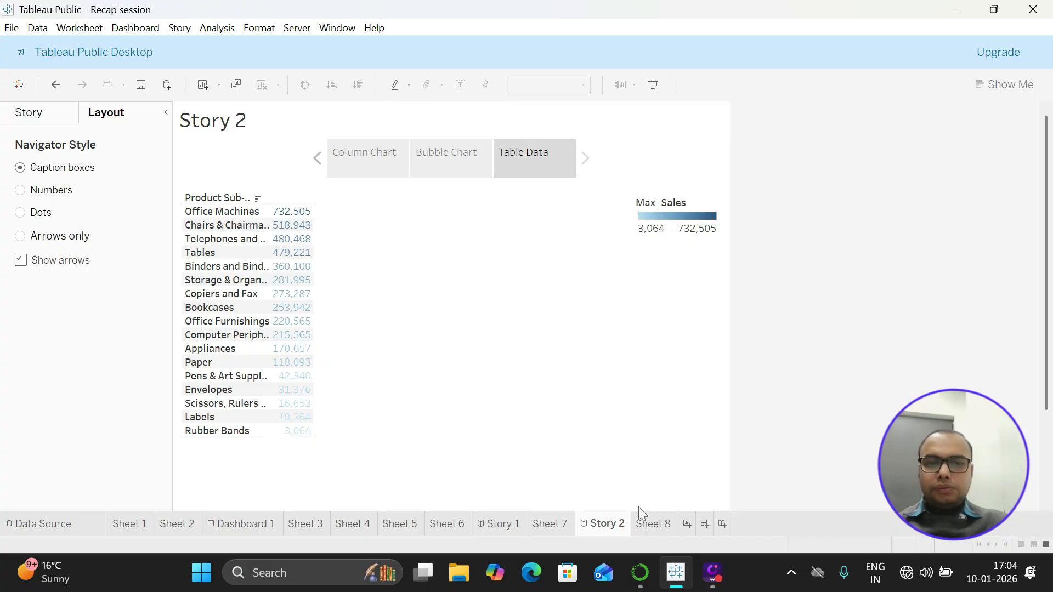
Open Sheet 8 and replace its title text with "Conditional Construct".
click(648, 525)
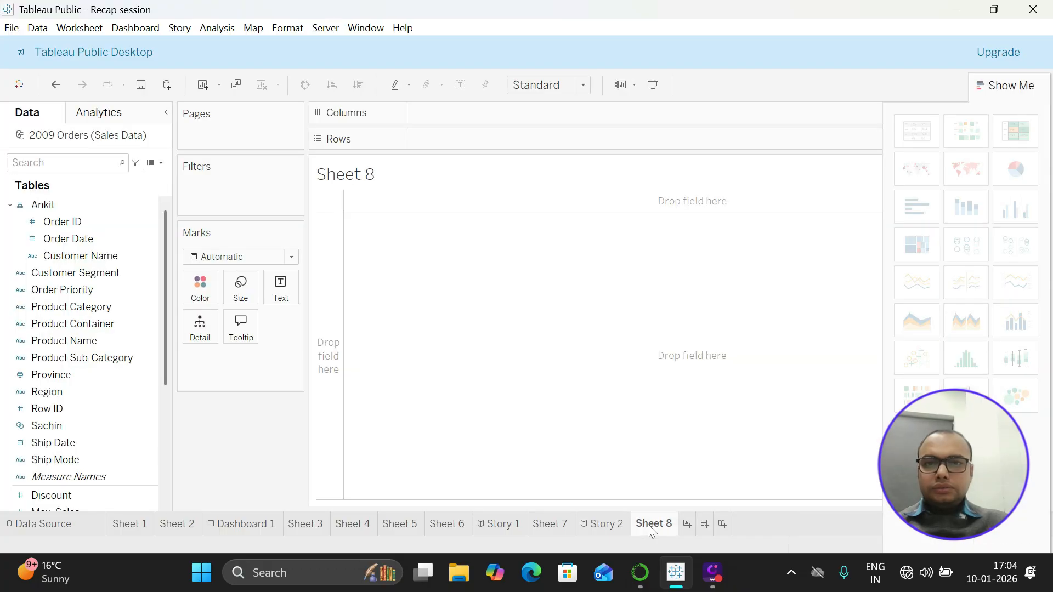
double_click(358, 175)
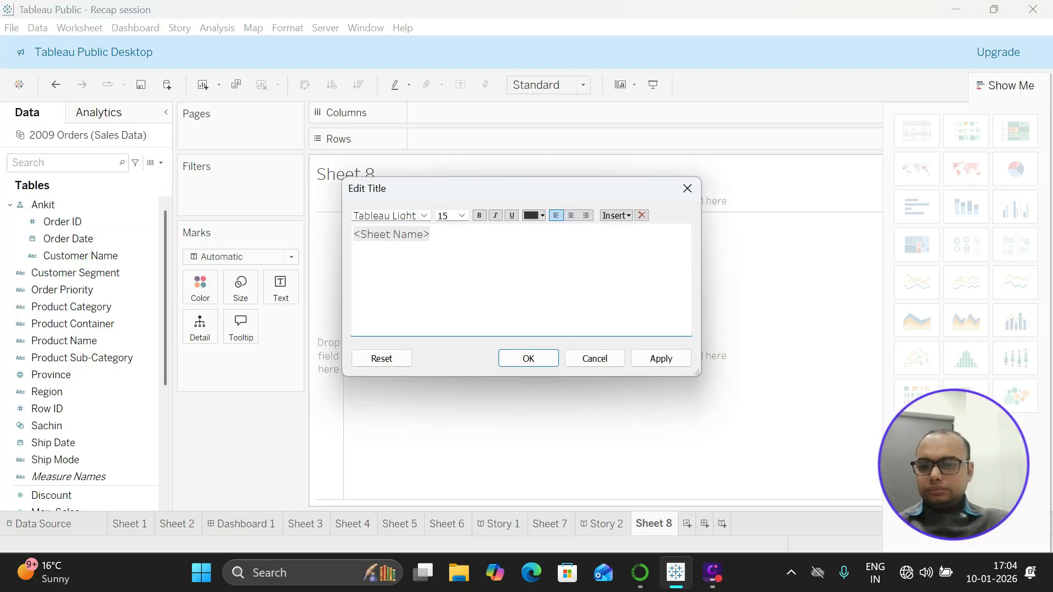
key(ctrl+a)
key(BackSpace)
text(Co)
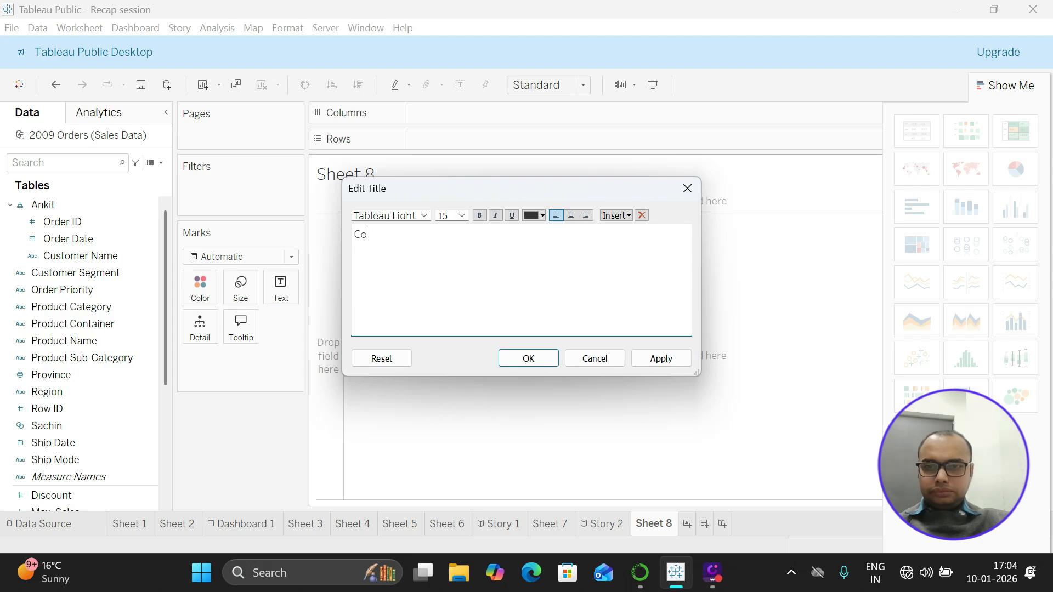
text(nditio)
text(na)
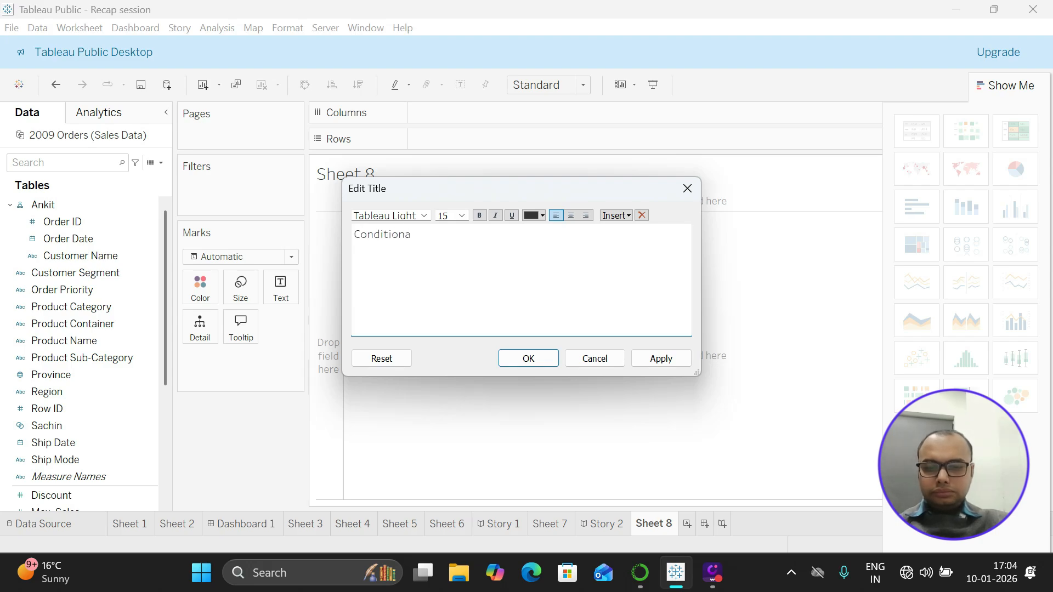
text(l Const)
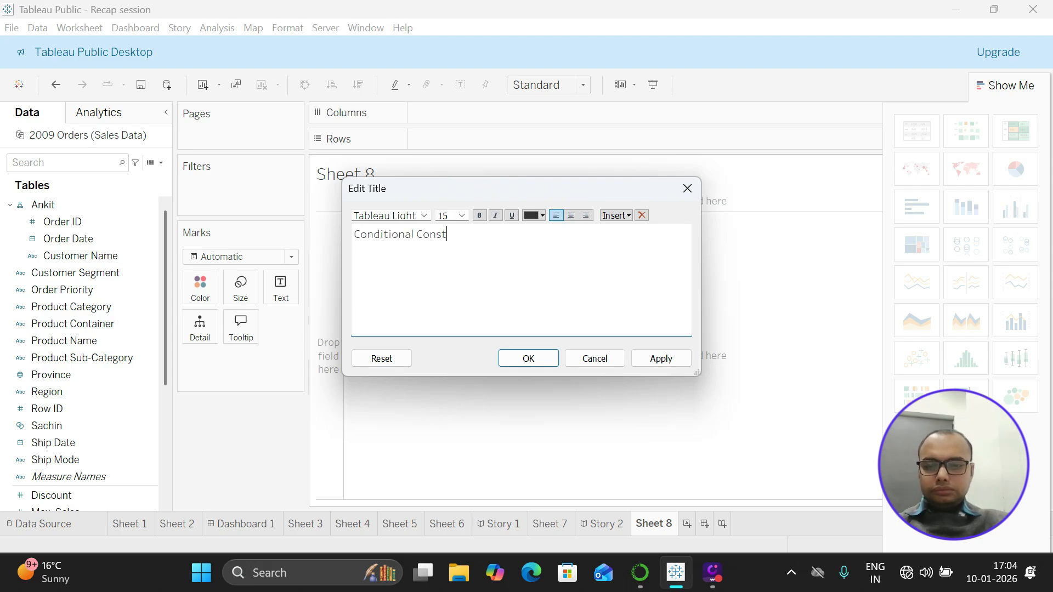
text(ruct)
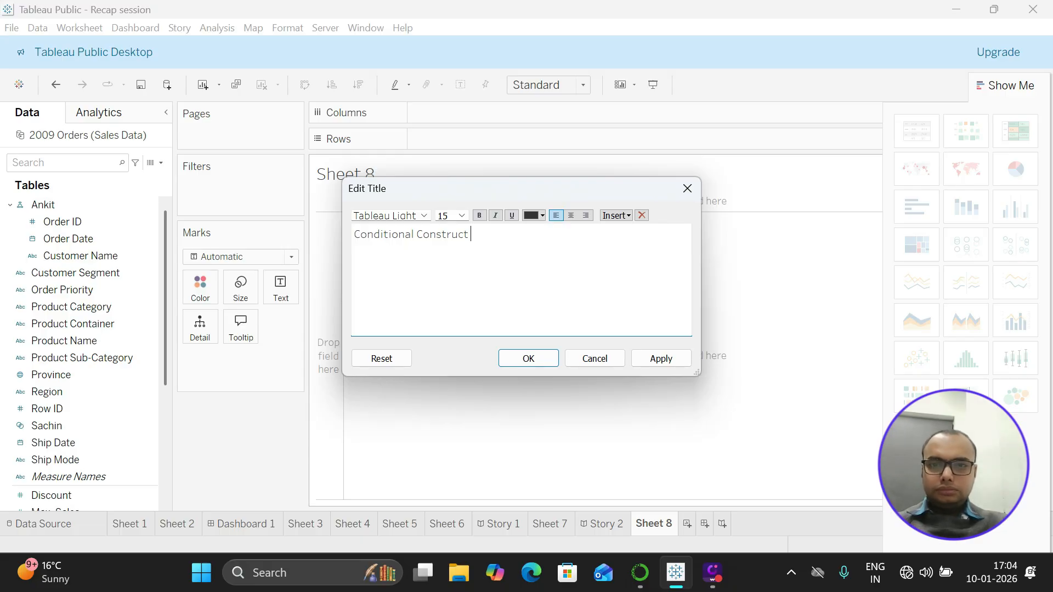
Format the whole sheet title in bold at size 22 and apply the title changes.
key(ctrl+a)
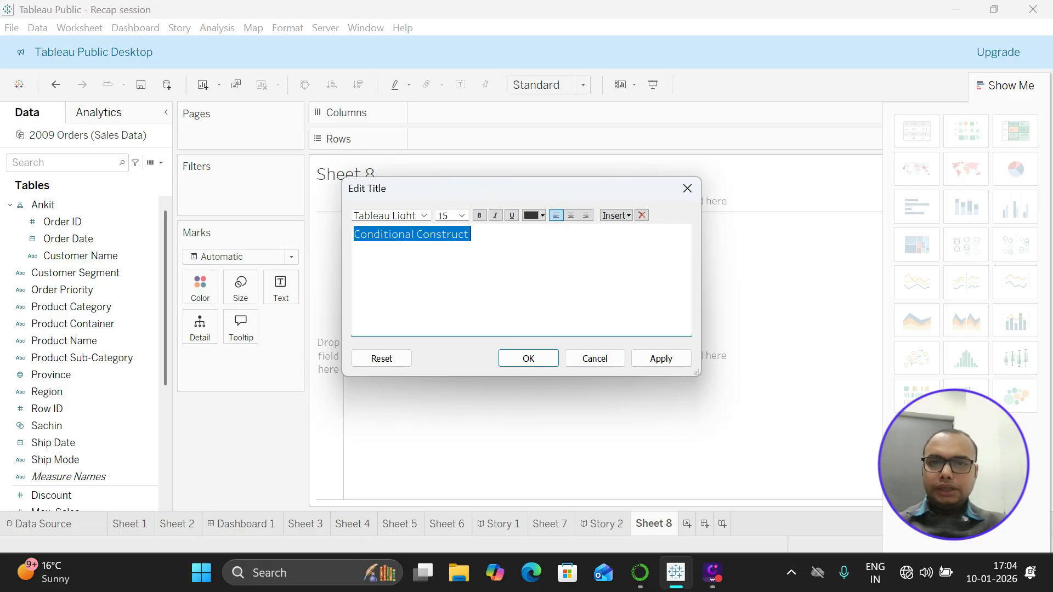
click(462, 215)
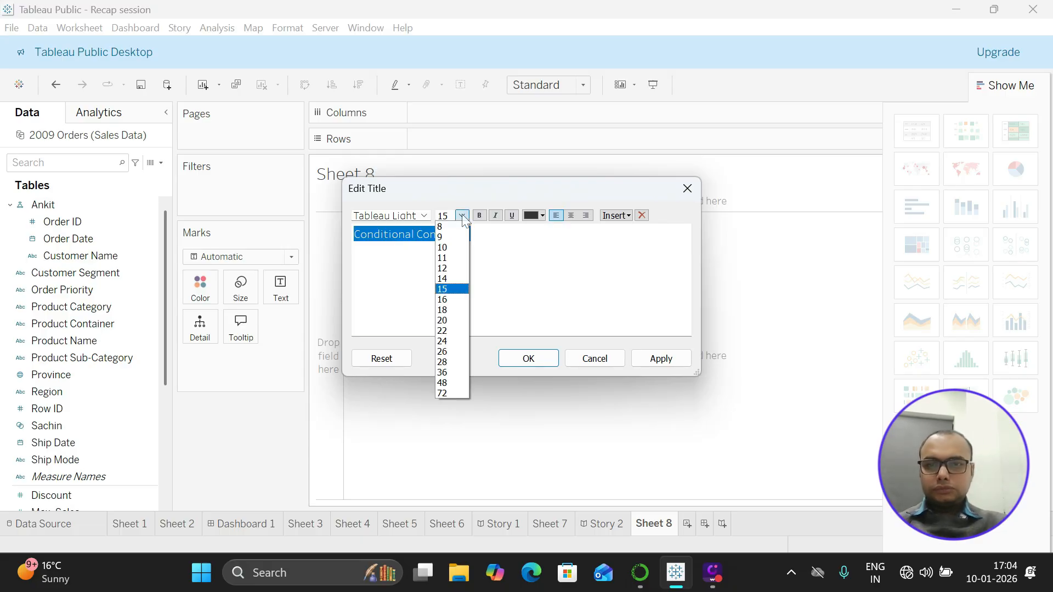
click(444, 330)
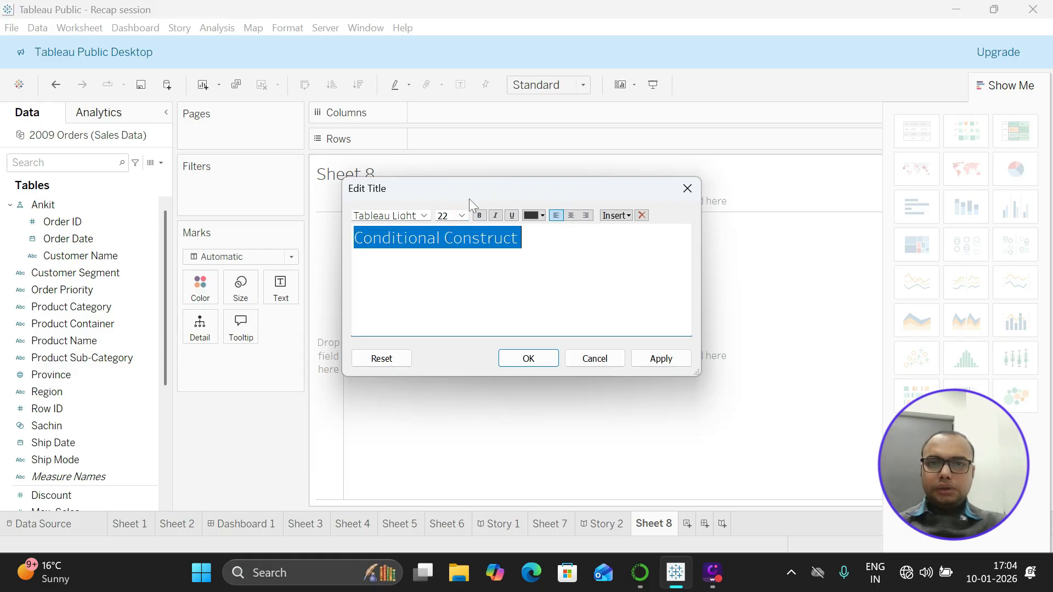
click(478, 216)
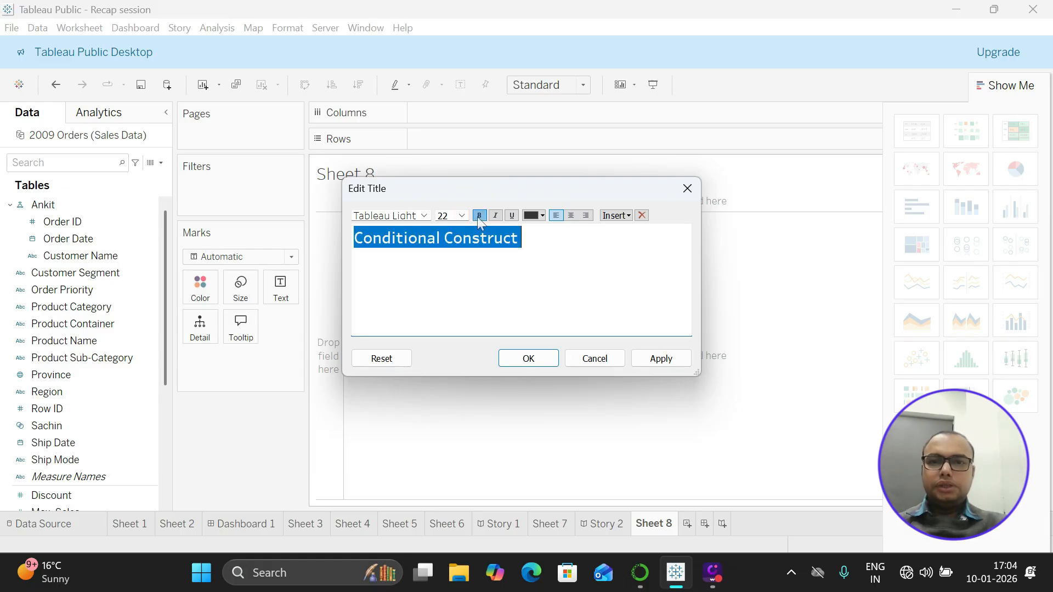
click(525, 359)
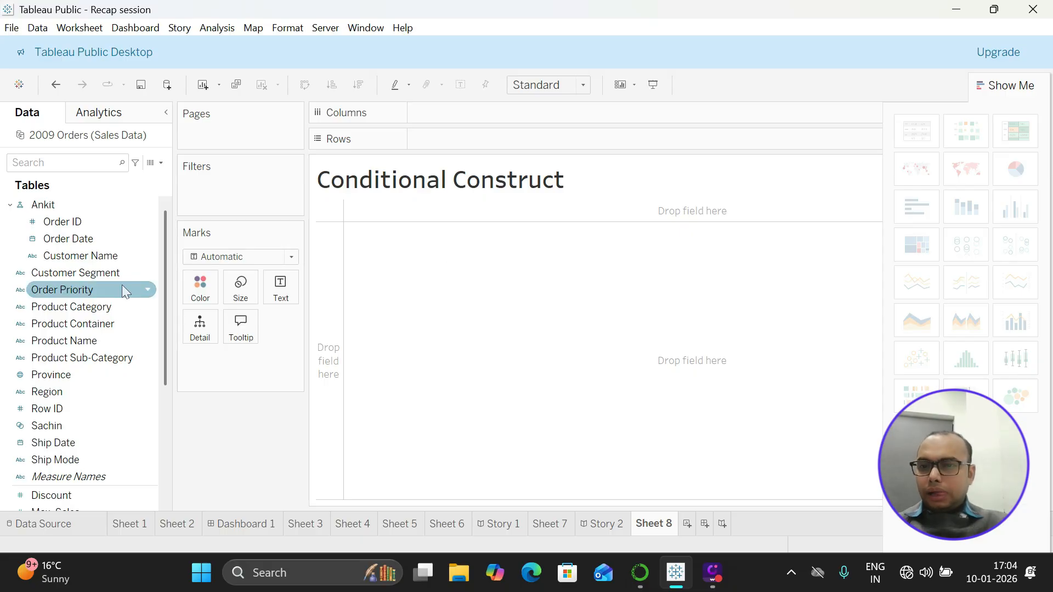
Build a bar chart with Product Sub-Category on rows and Profit on columns.
click(101, 359)
drag(100, 359, 478, 138)
click(84, 413)
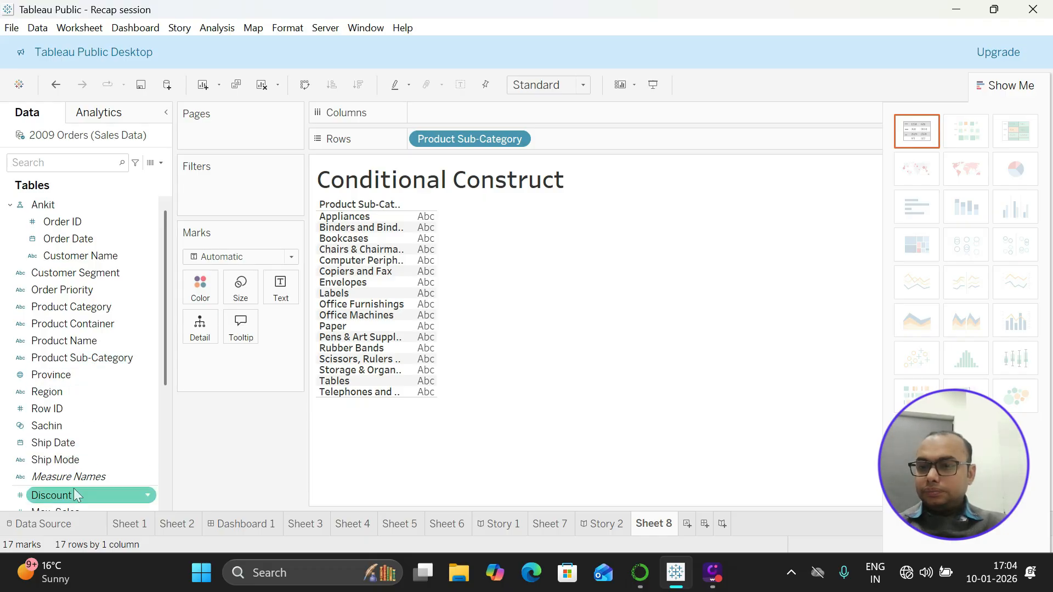
drag(164, 370, 166, 418)
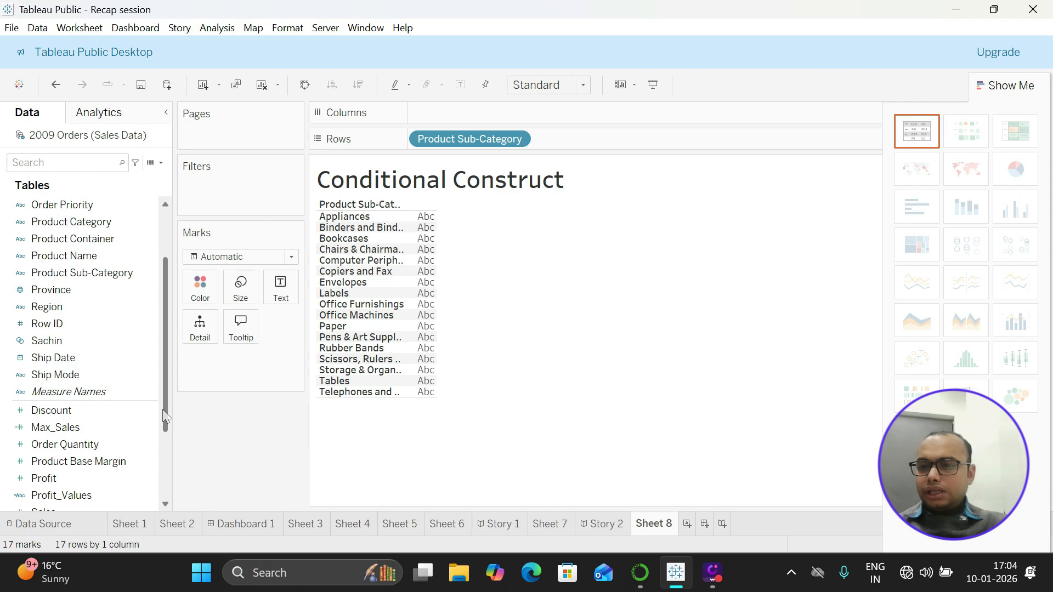
drag(61, 475, 454, 114)
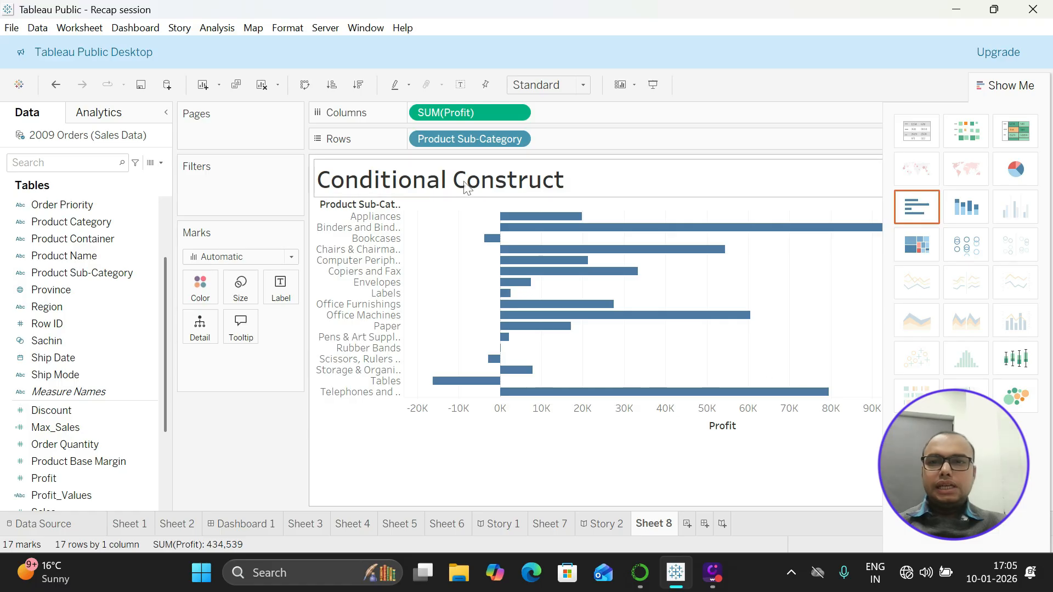
Sort the product sub-categories by profit in descending order and inspect the details of several bars.
click(332, 85)
click(360, 85)
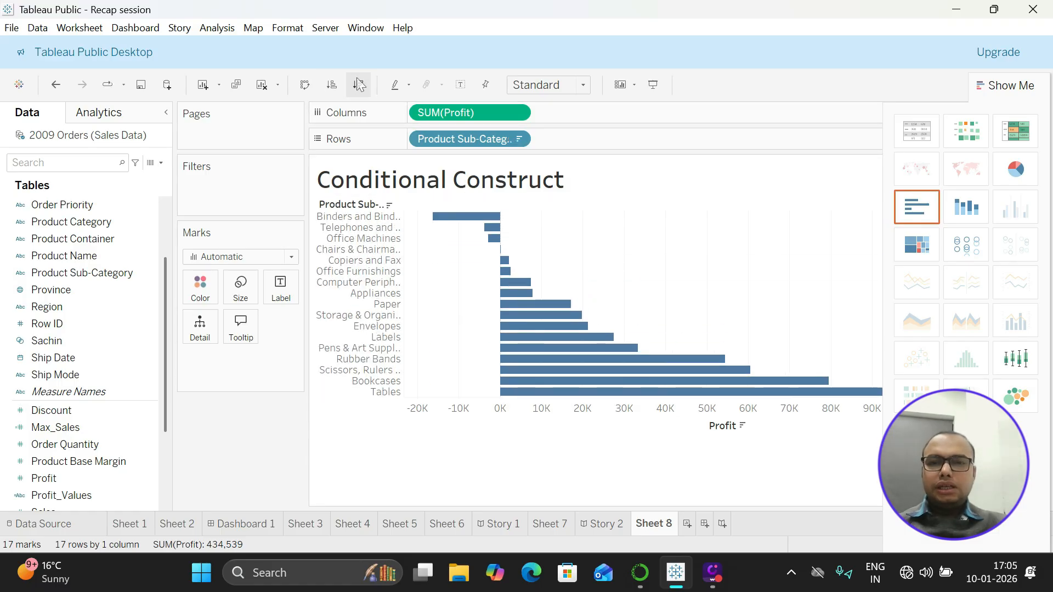
mouse_move(616, 278)
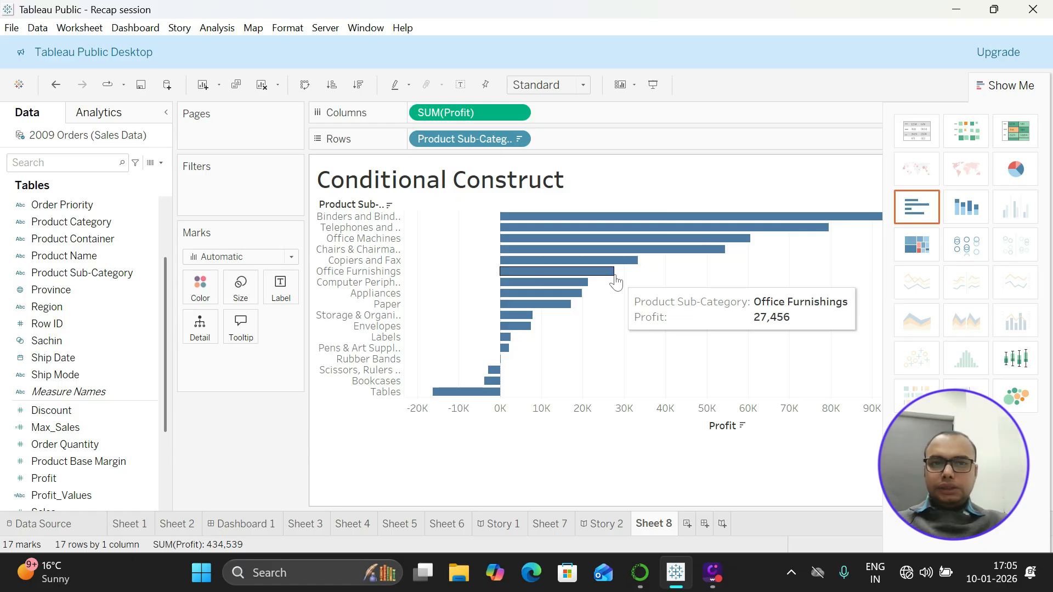
mouse_move(542, 234)
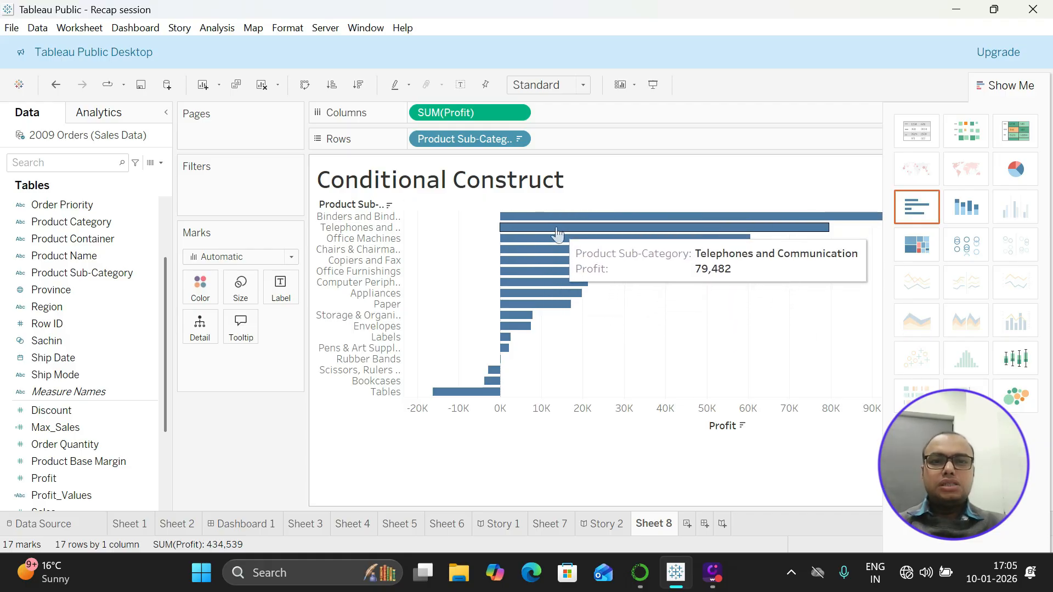
mouse_move(561, 289)
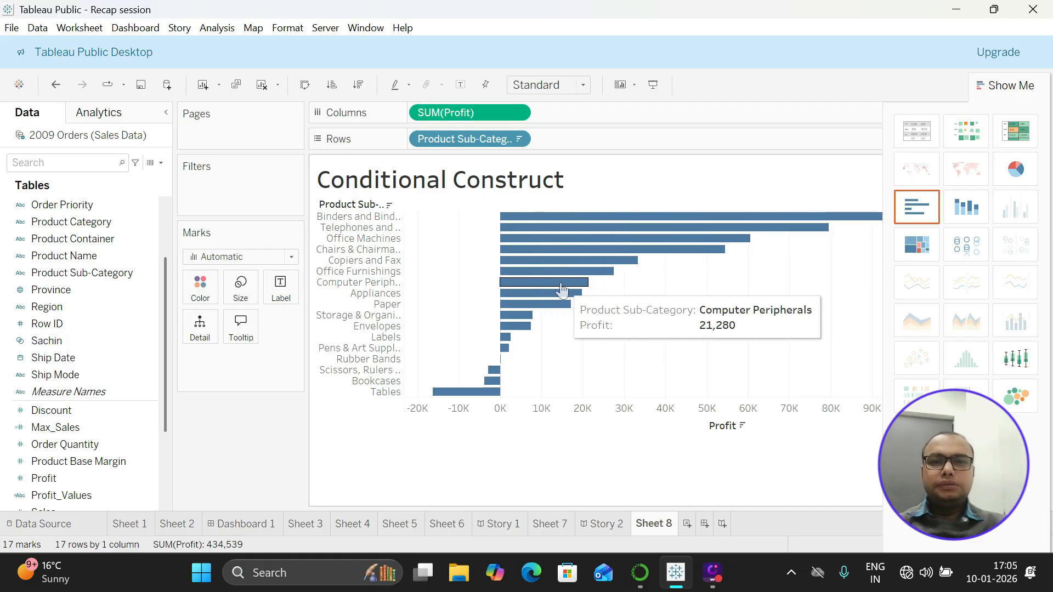
mouse_move(550, 314)
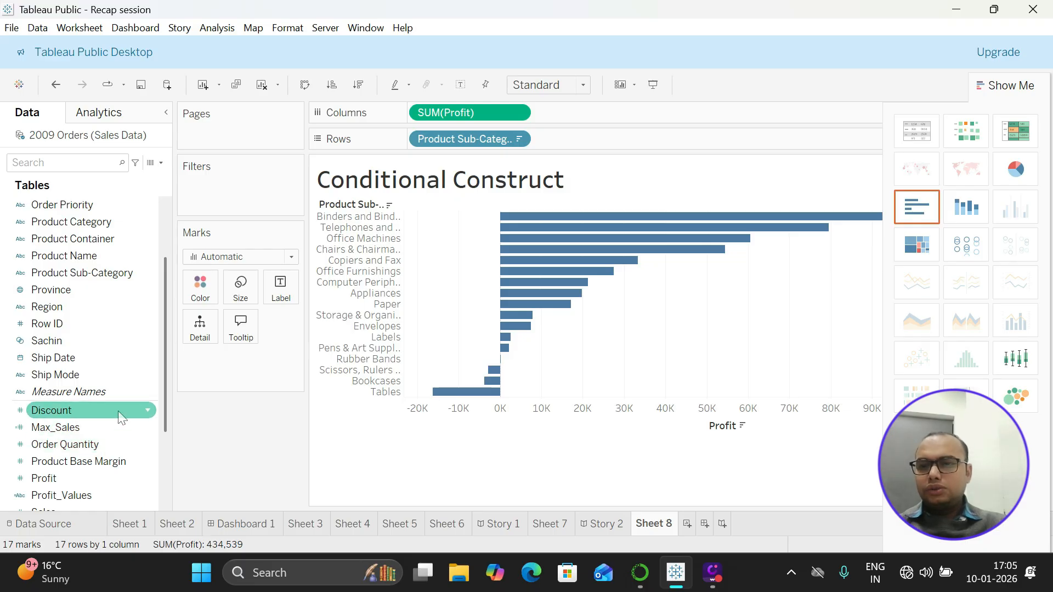
Create a calculated field from the Discount measure and name it "Profit Status".
click(147, 412)
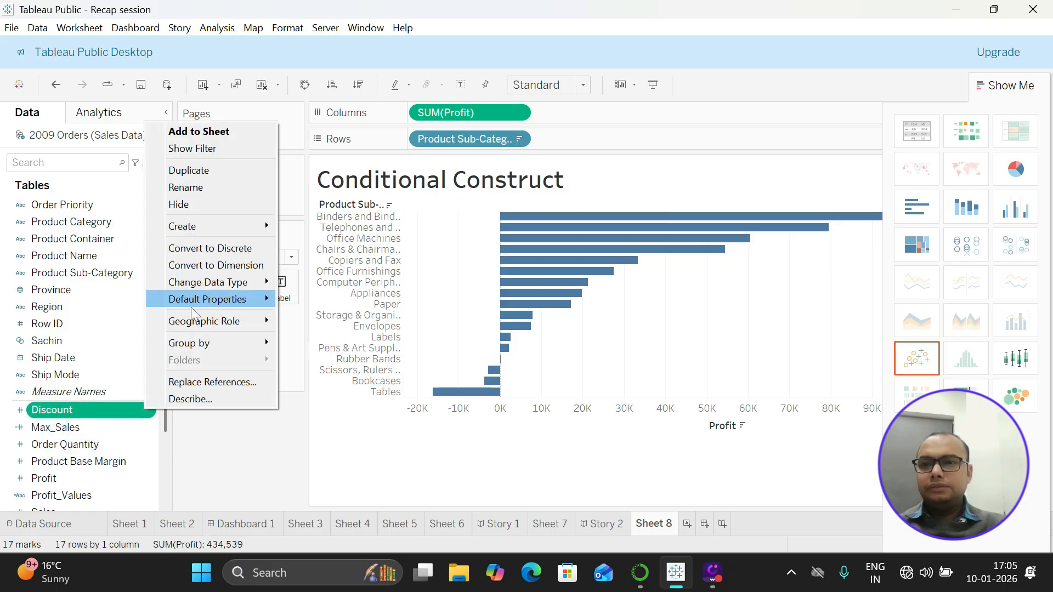
mouse_move(241, 232)
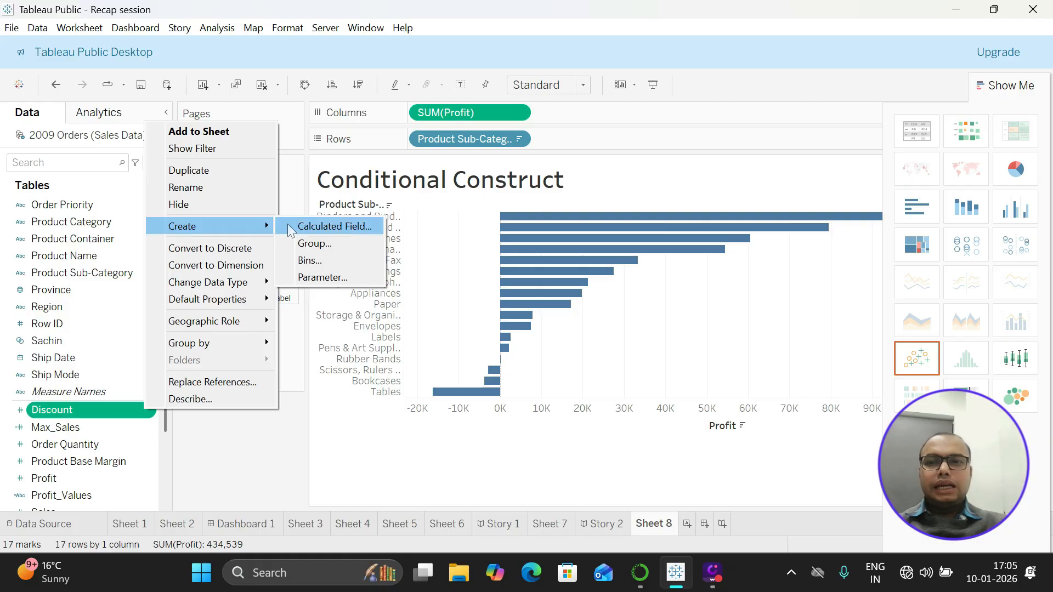
click(317, 226)
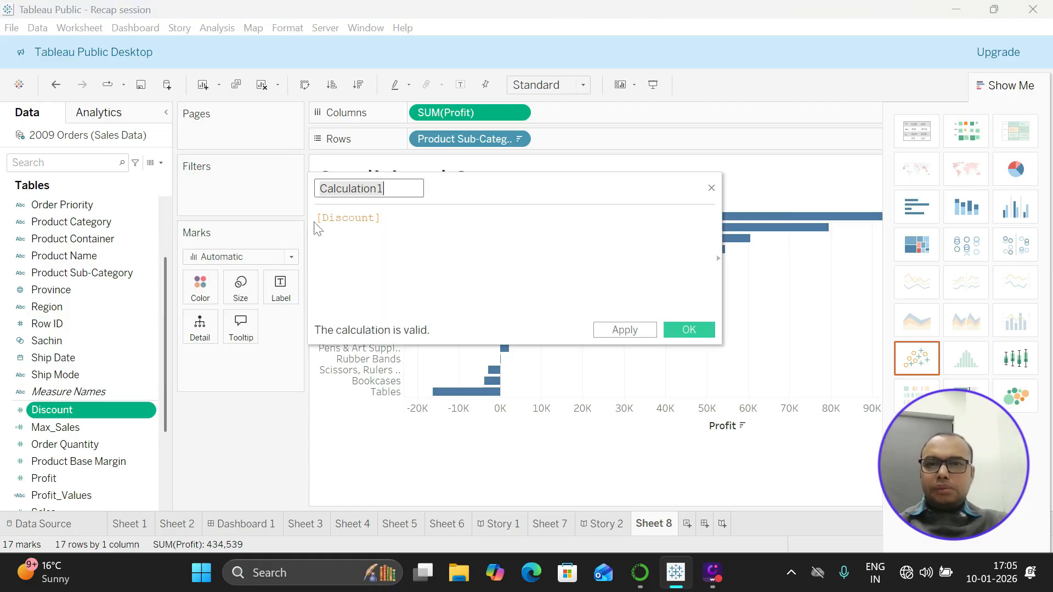
text(Pro)
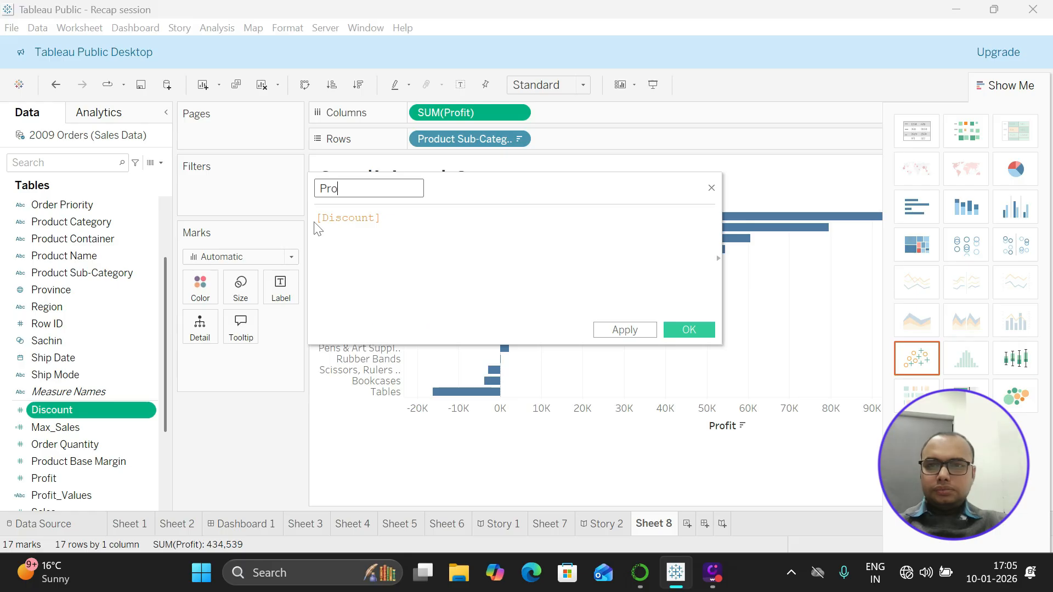
text(fit)
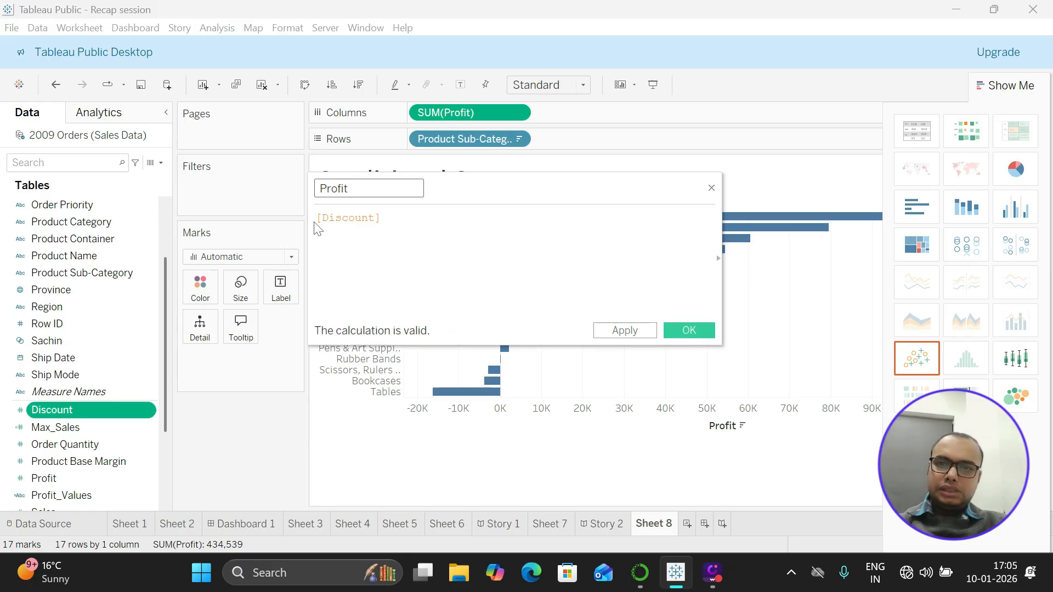
text( Statuds)
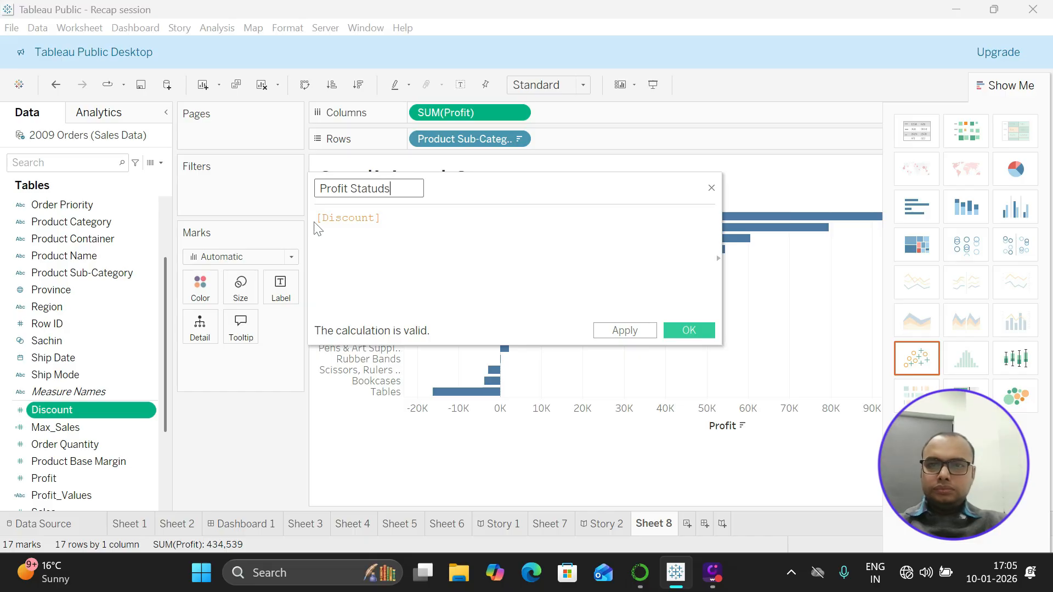
key(BackSpace)
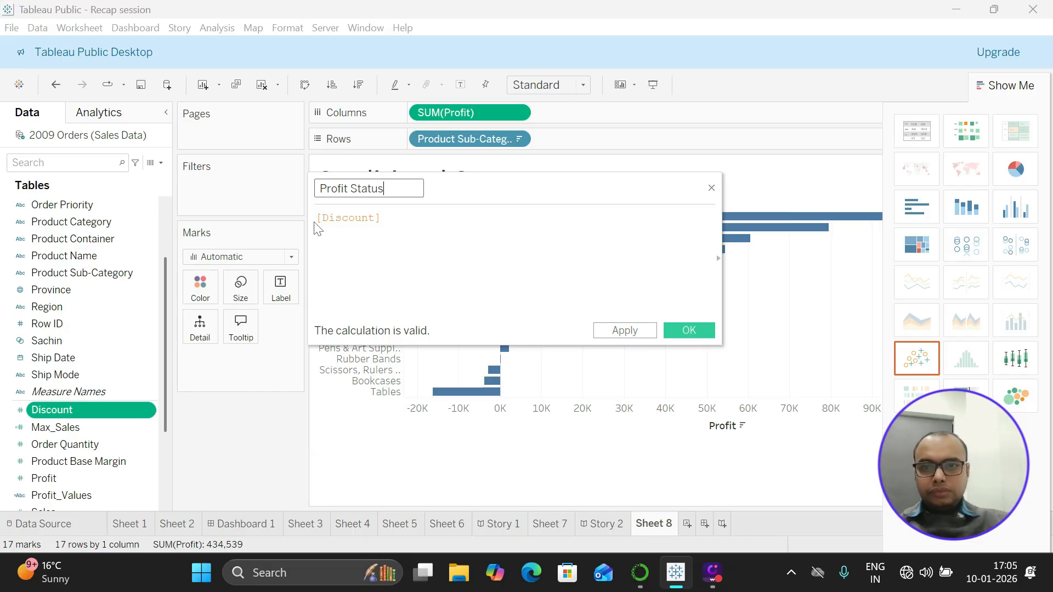
Clear the default [Discount] expression from the Profit Status formula.
click(380, 218)
key(BackSpace)
key(BackSpace)
key(BackSpace)
key(BackSpace)
key(BackSpace)
key(BackSpace)
key(BackSpace)
key(BackSpace)
key(BackSpace)
key(BackSpace)
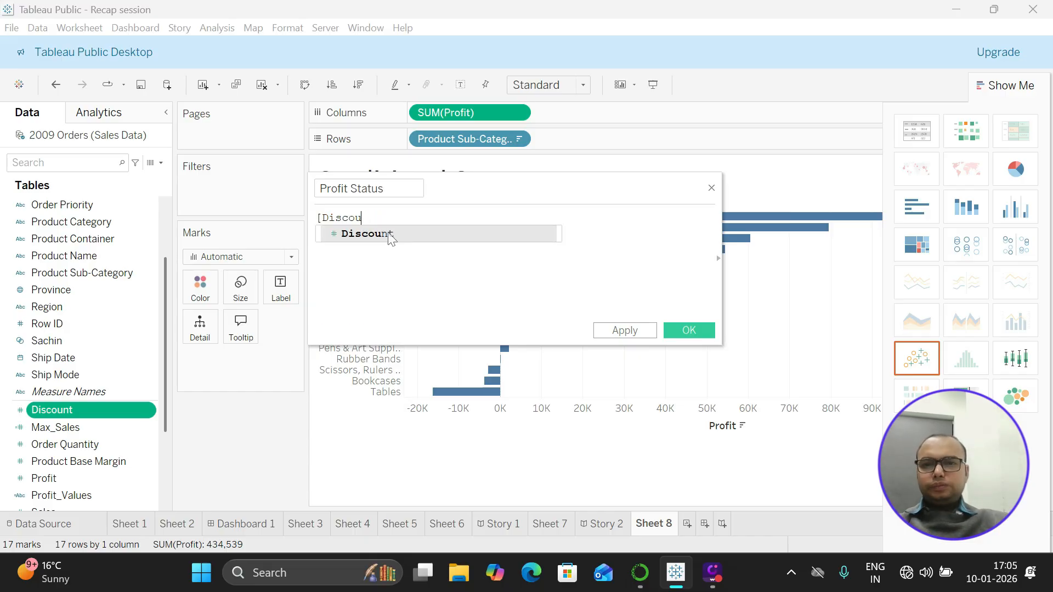
Start the Profit Status formula with the condition IF SUM([Profit])>=70000 THEN.
text(if)
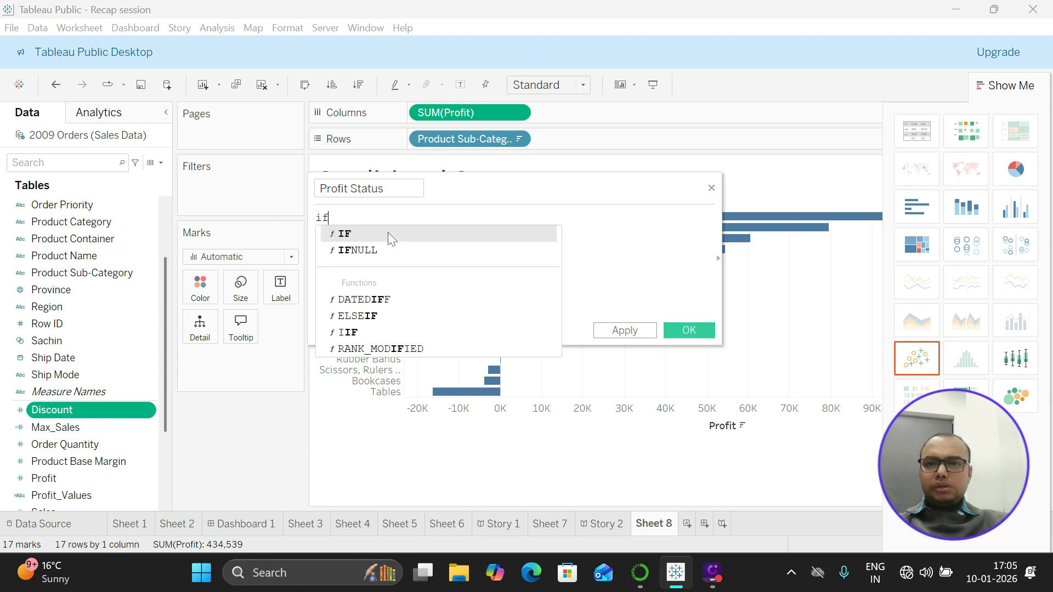
key(Return)
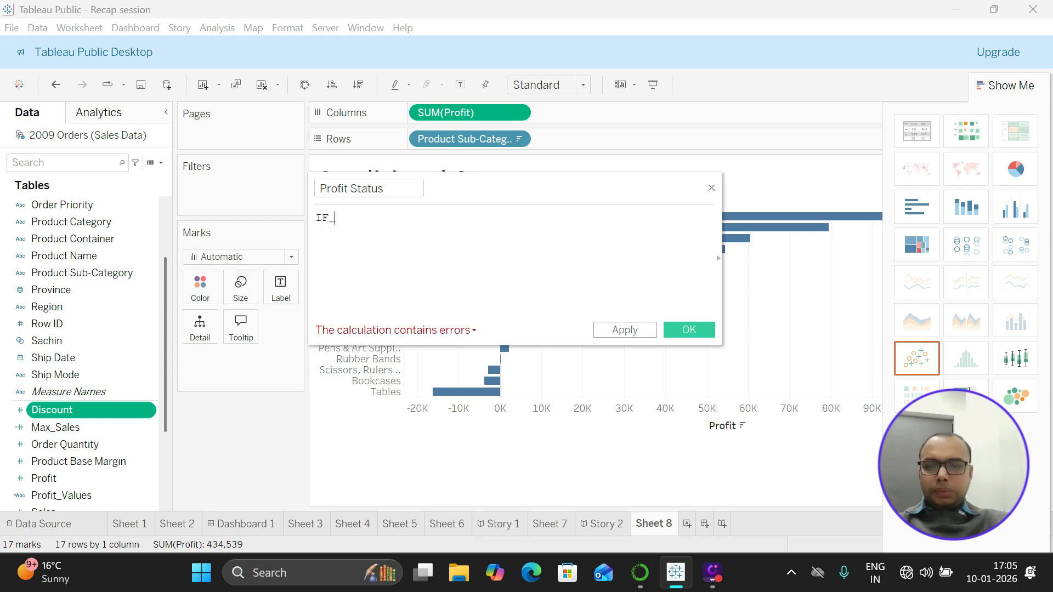
text(sum)
key(Return)
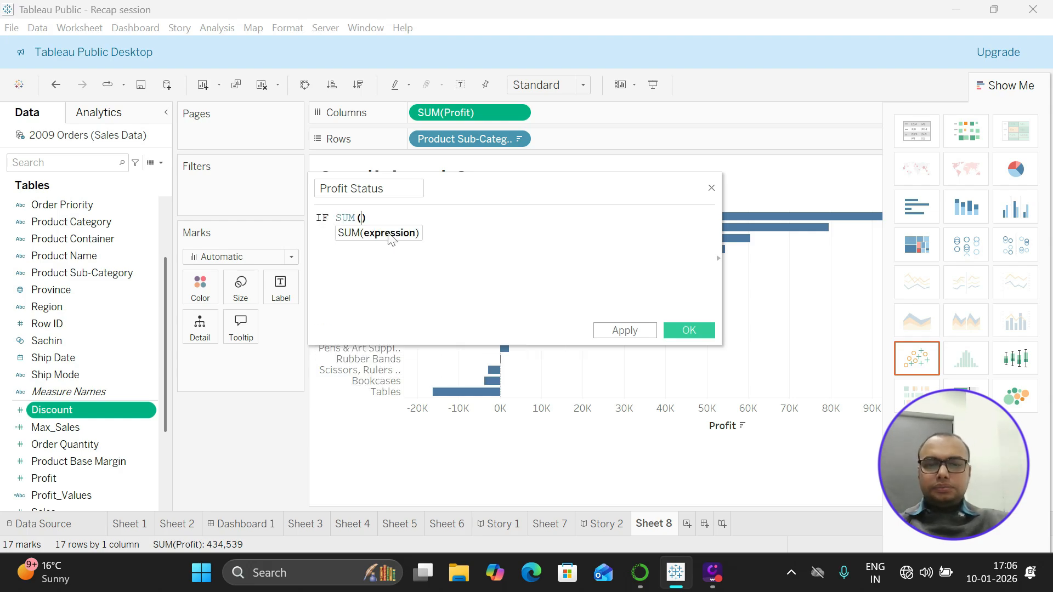
text(pri)
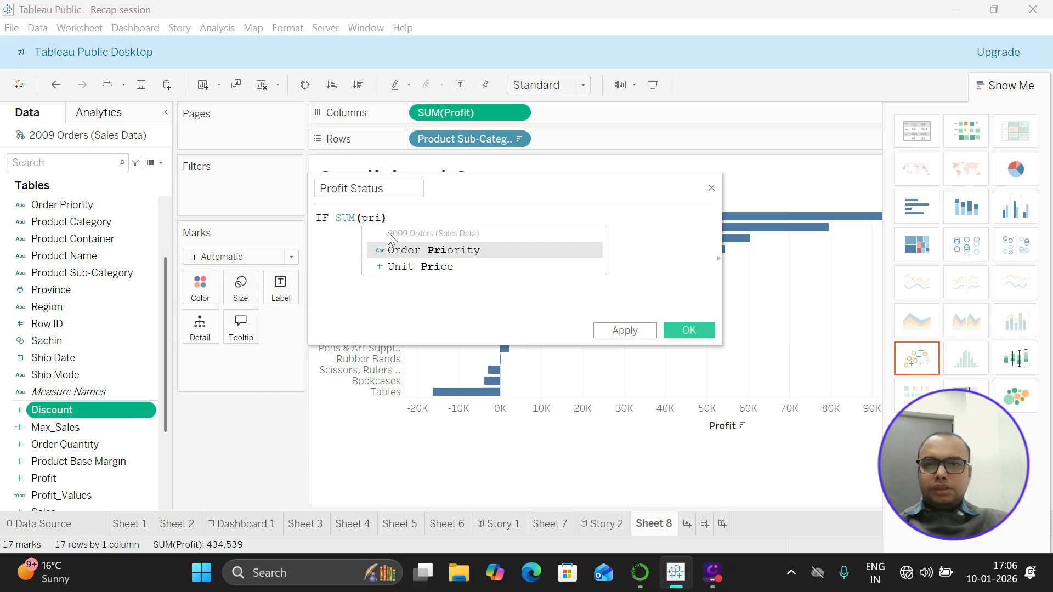
key(BackSpace)
text(of)
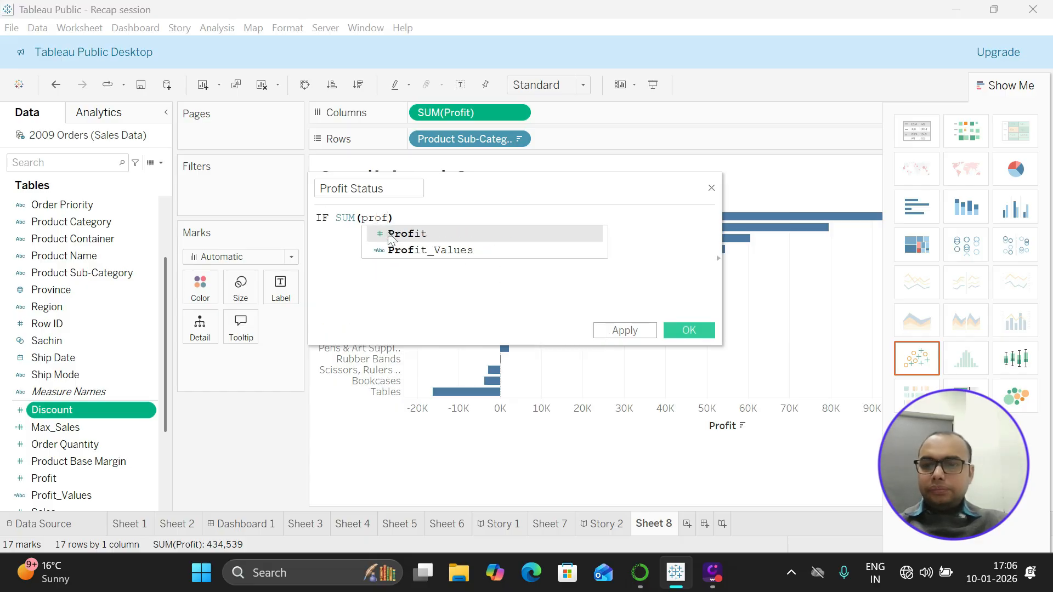
key(Return)
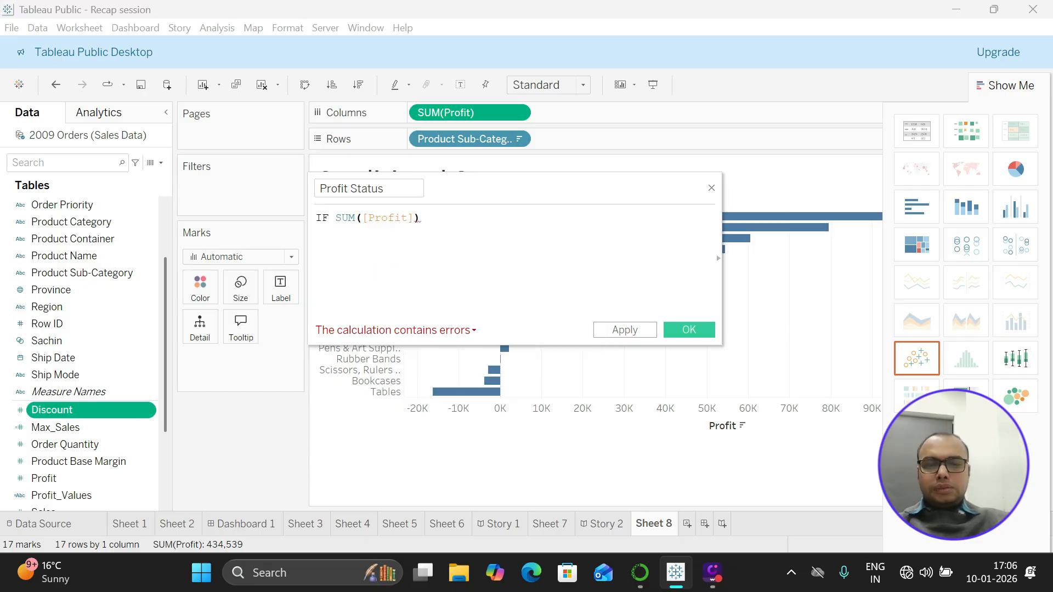
text(>)
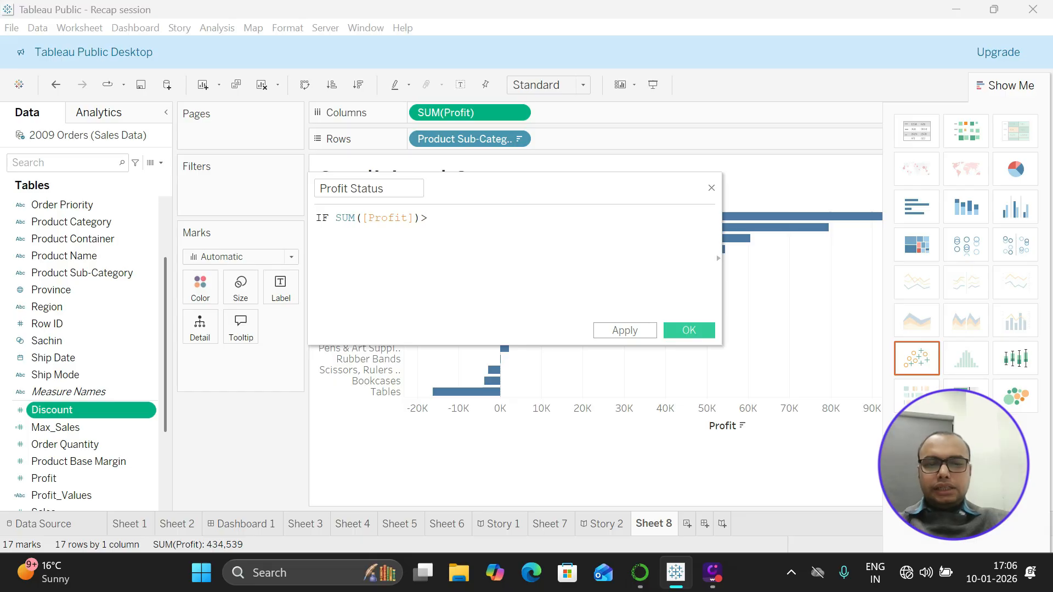
text(=7)
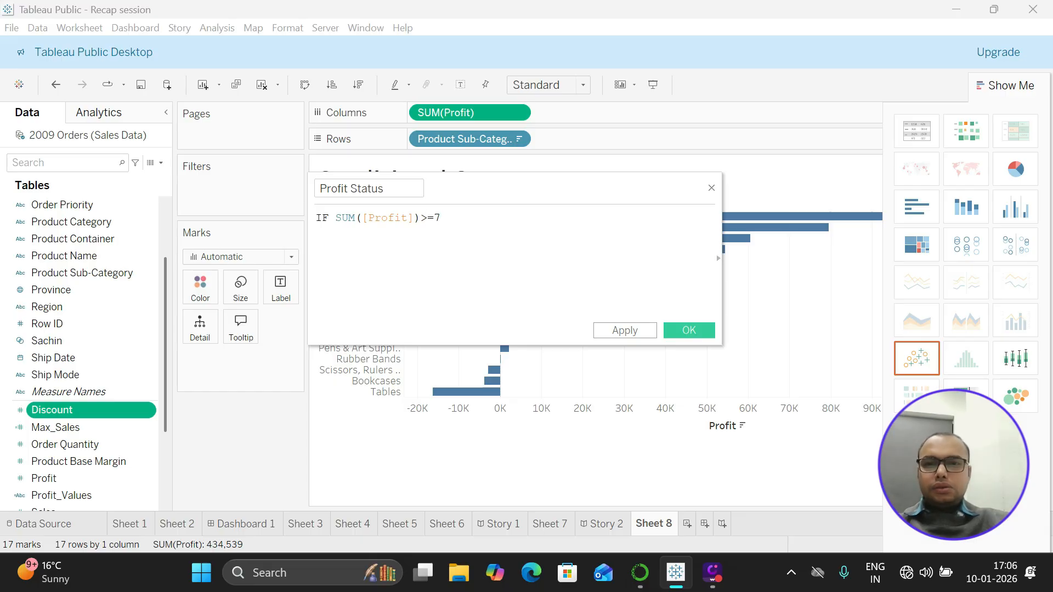
text(0000 the)
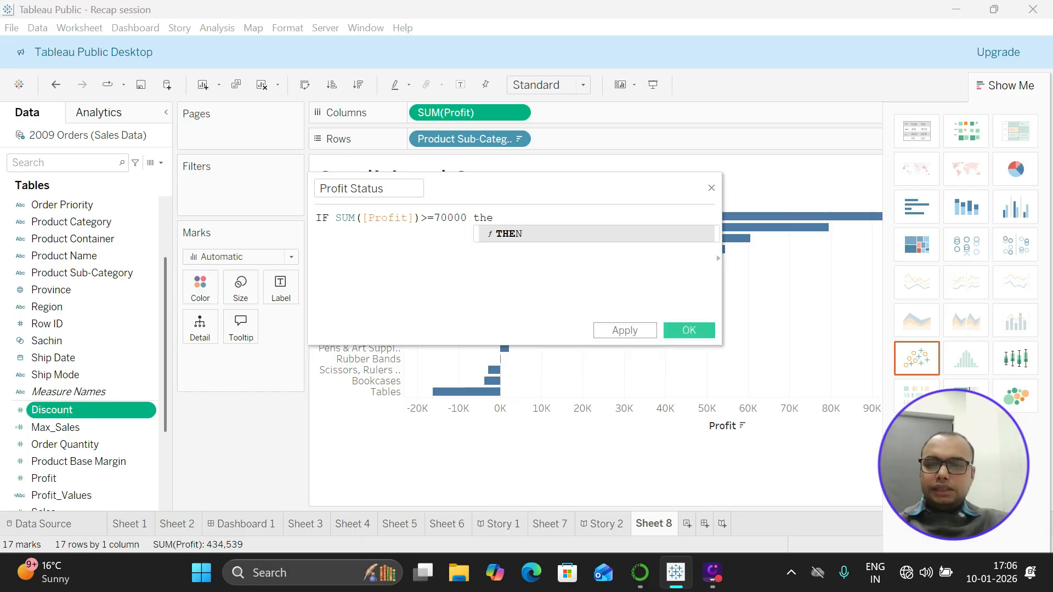
key(Return)
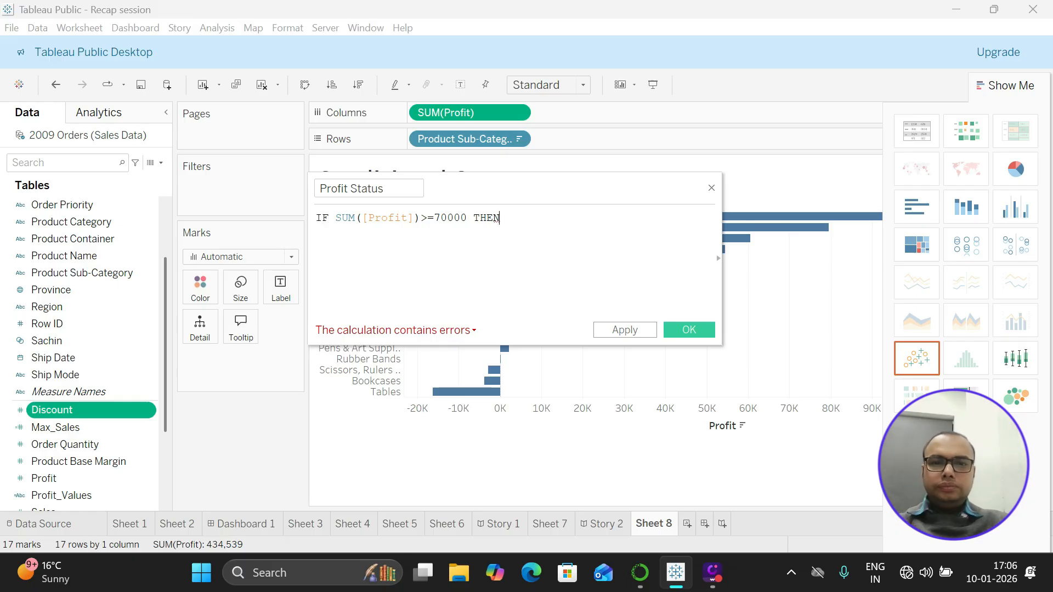
Add 'High Profit' on a new line as the result returned when the condition is met.
key(Return)
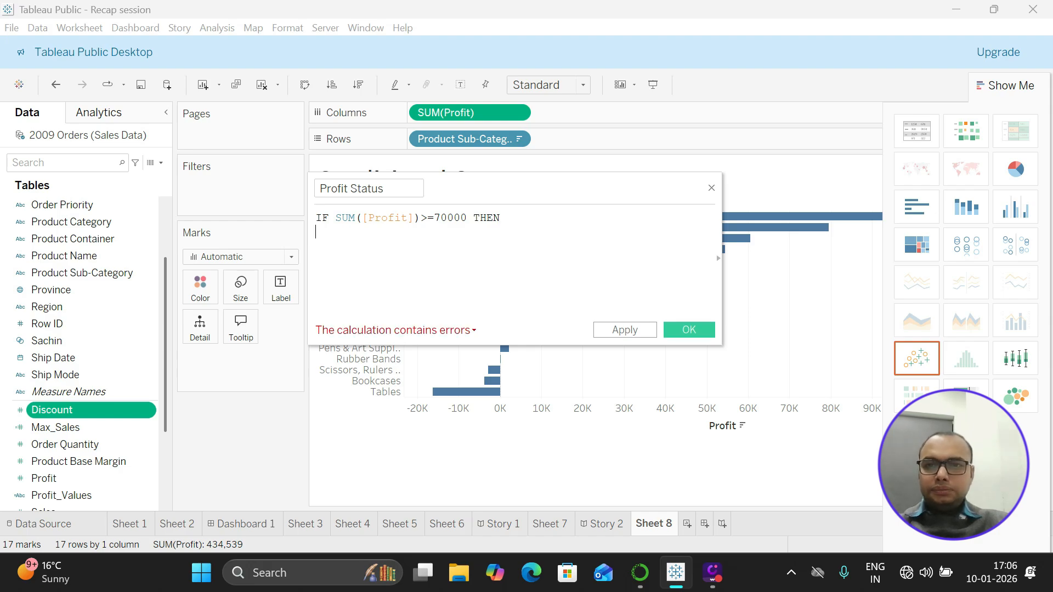
text('')
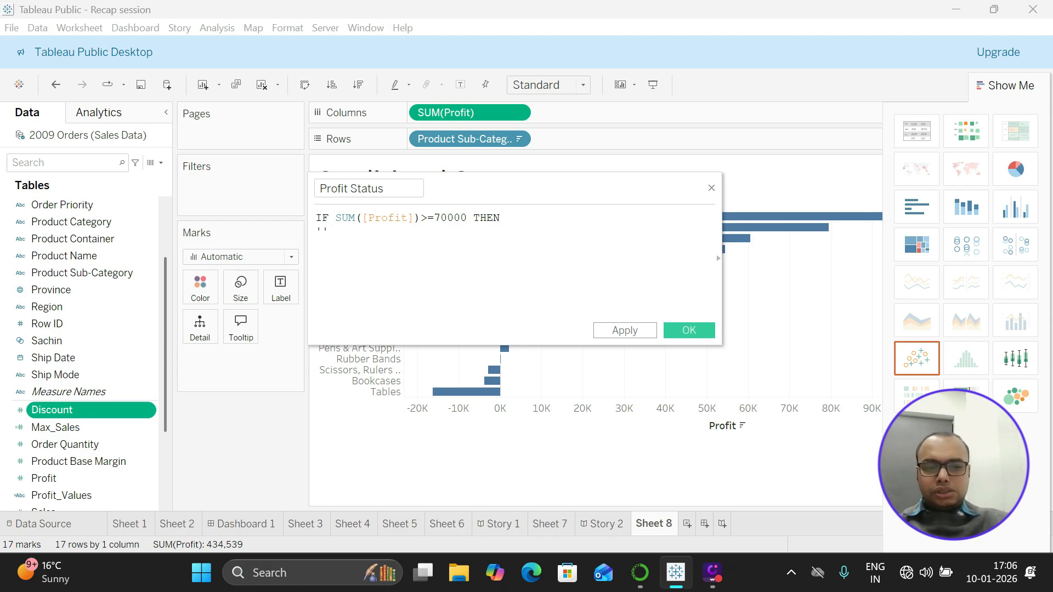
text(High)
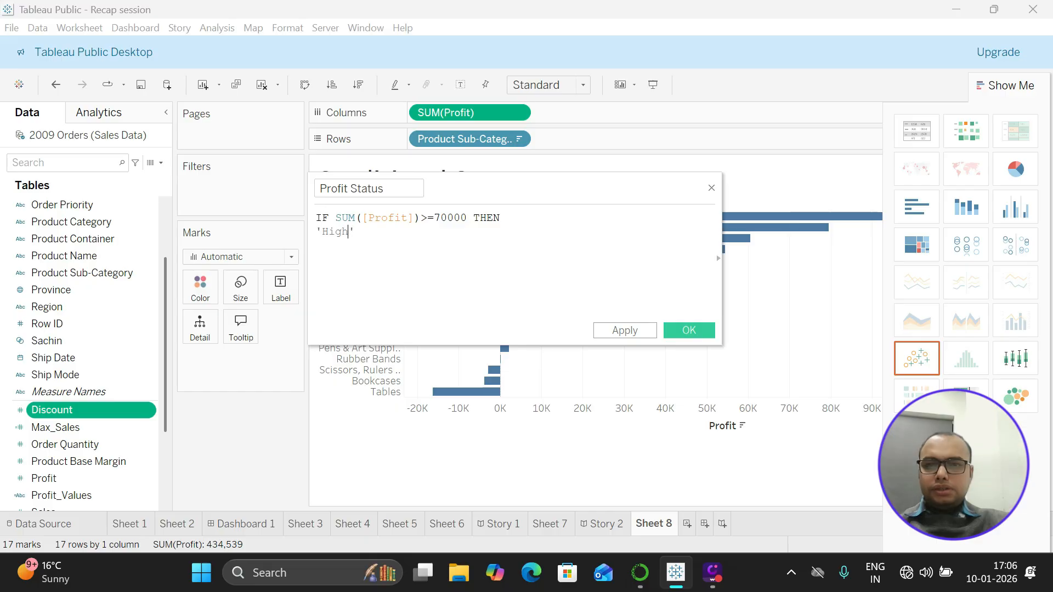
text( Profit)
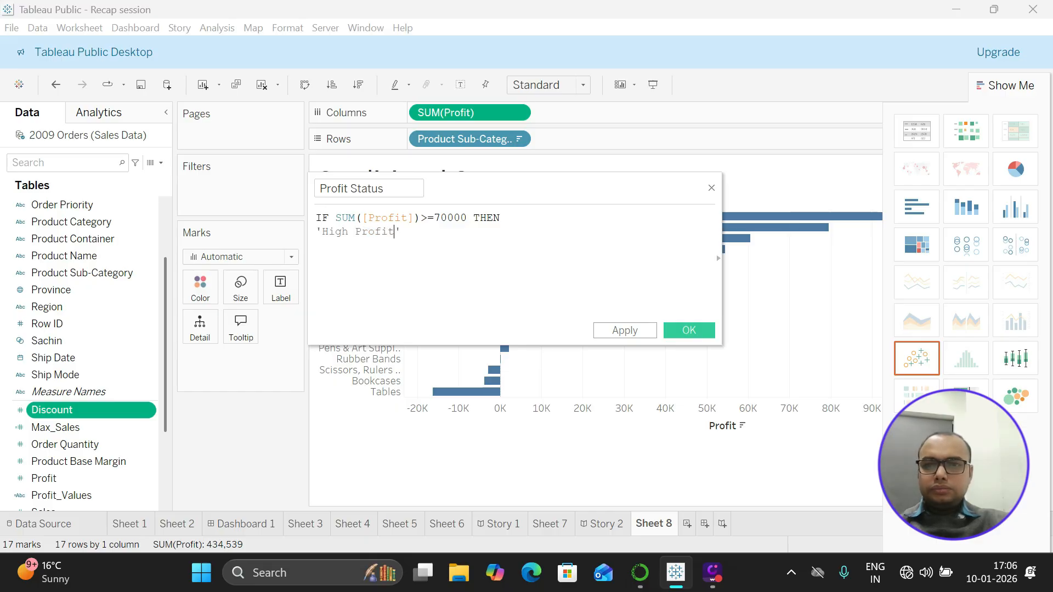
key(Return)
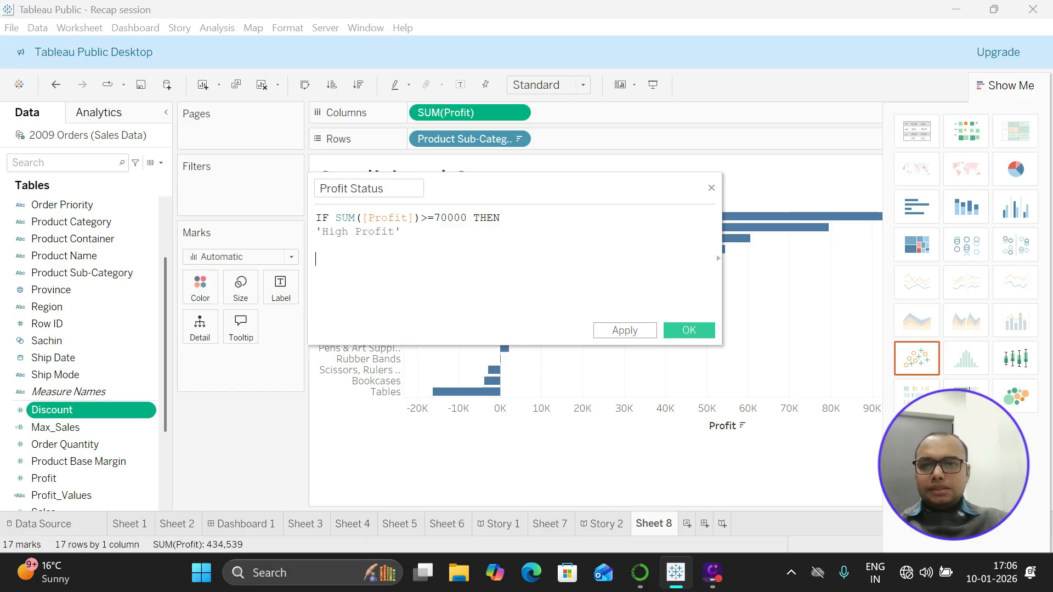
Add an ELSE branch that returns 'Low Profit' on the line below it.
text(else)
key(Return)
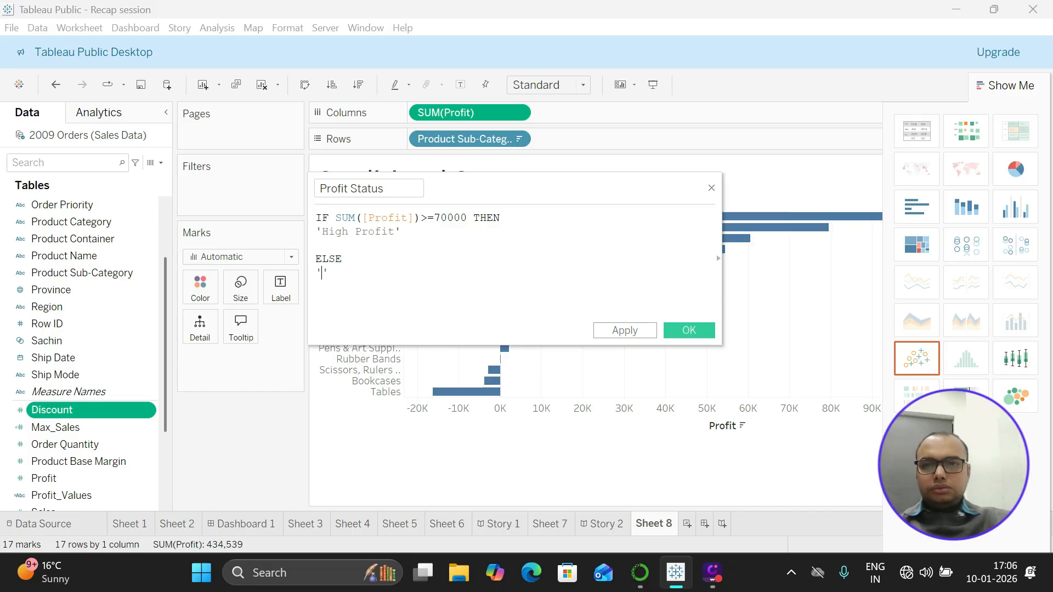
text(Lot)
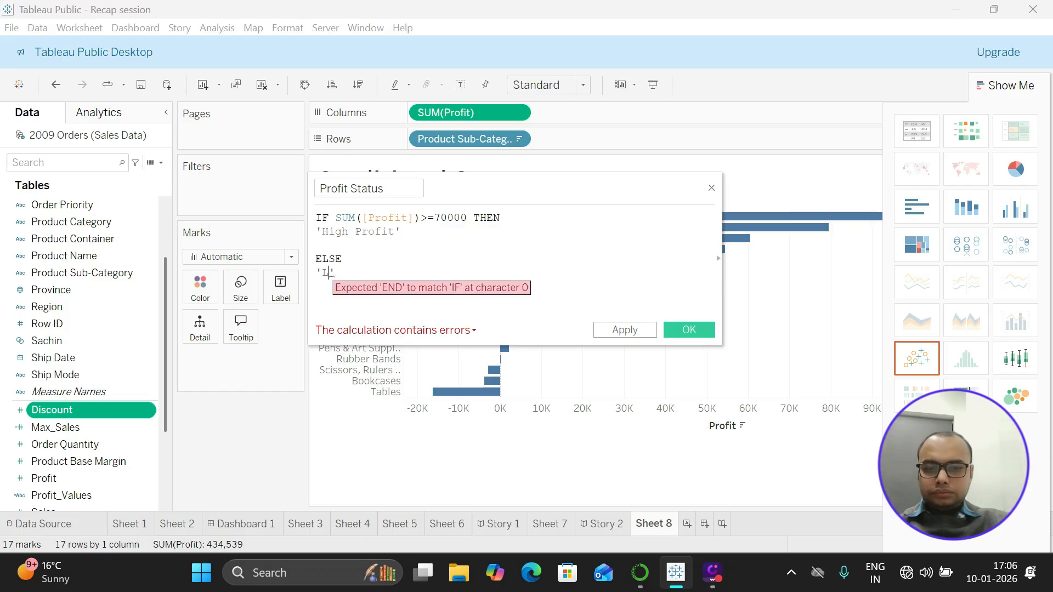
text(o)
key(BackSpace)
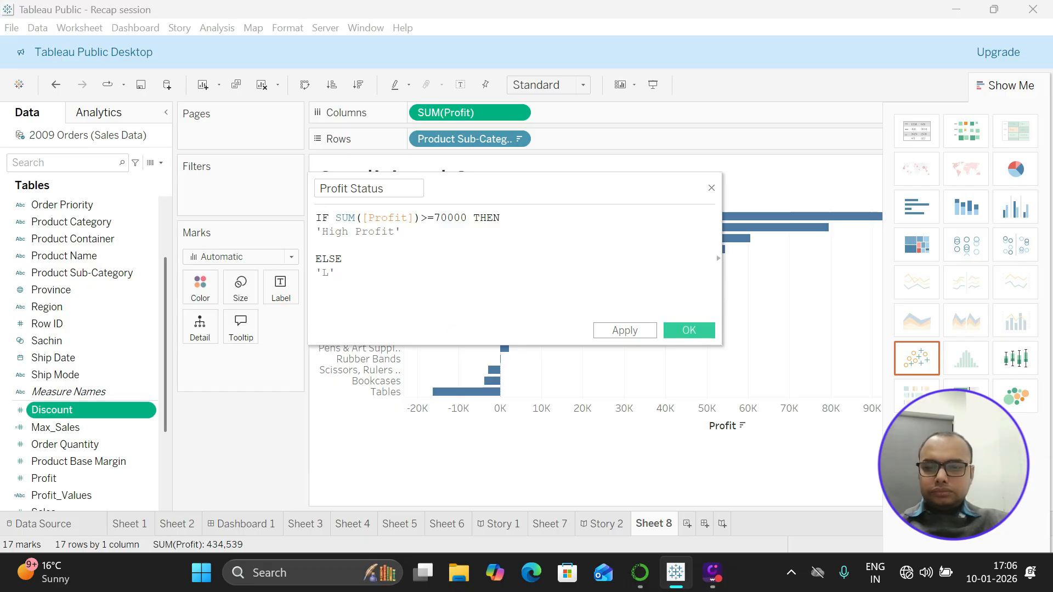
text(ow Pro)
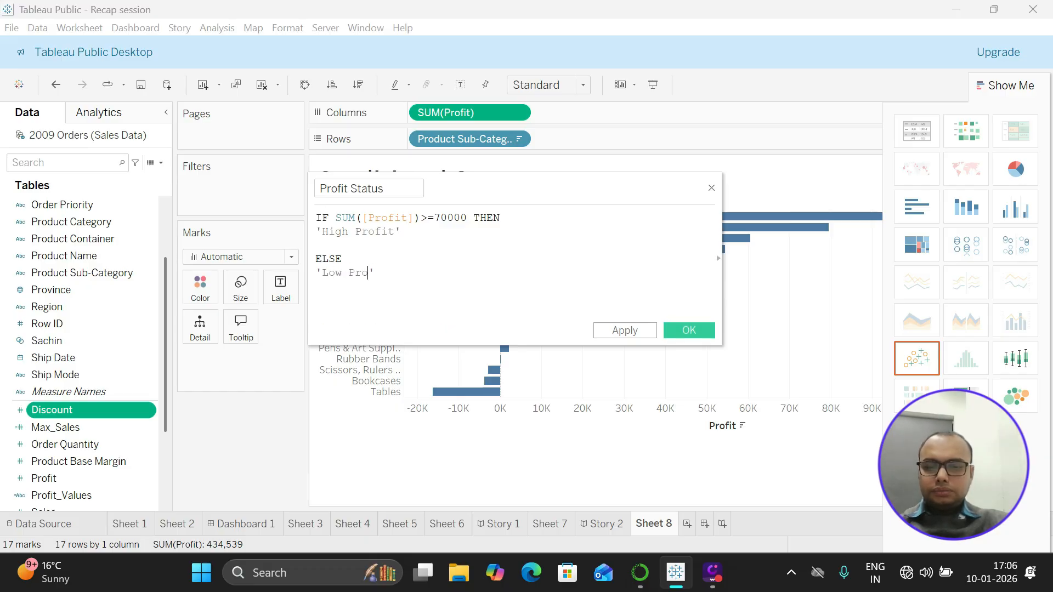
text(fit)
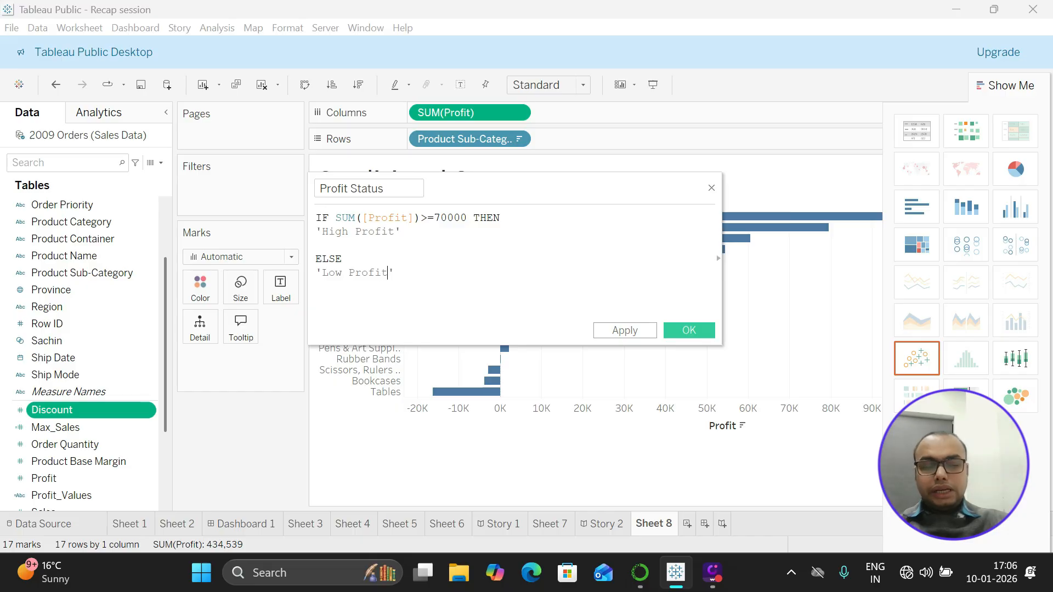
Finish the Profit Status formula with END, then apply and save the calculated field.
key(Return)
key(Return)
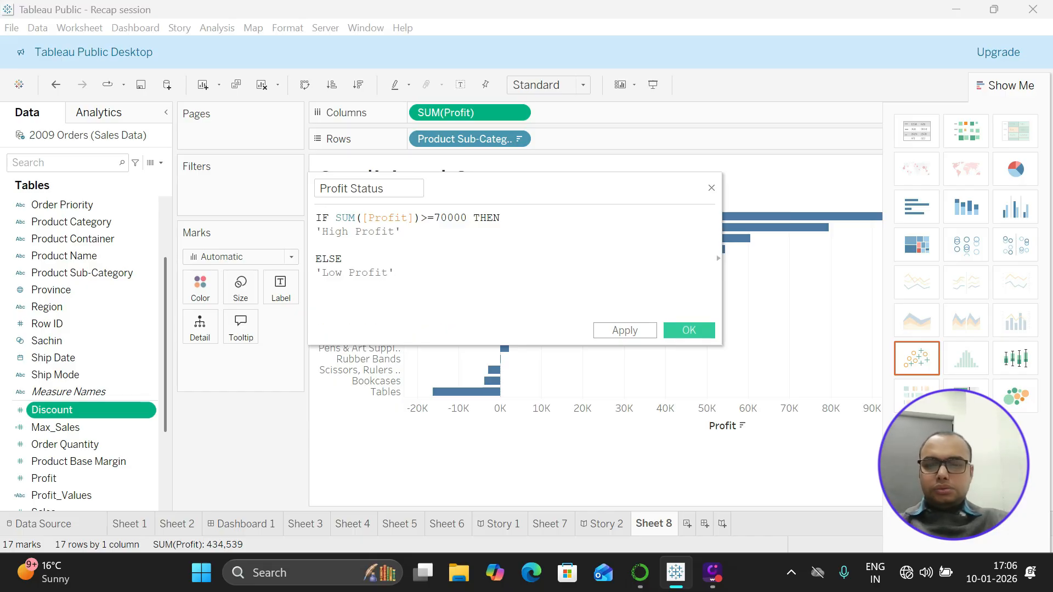
text(end)
key(Return)
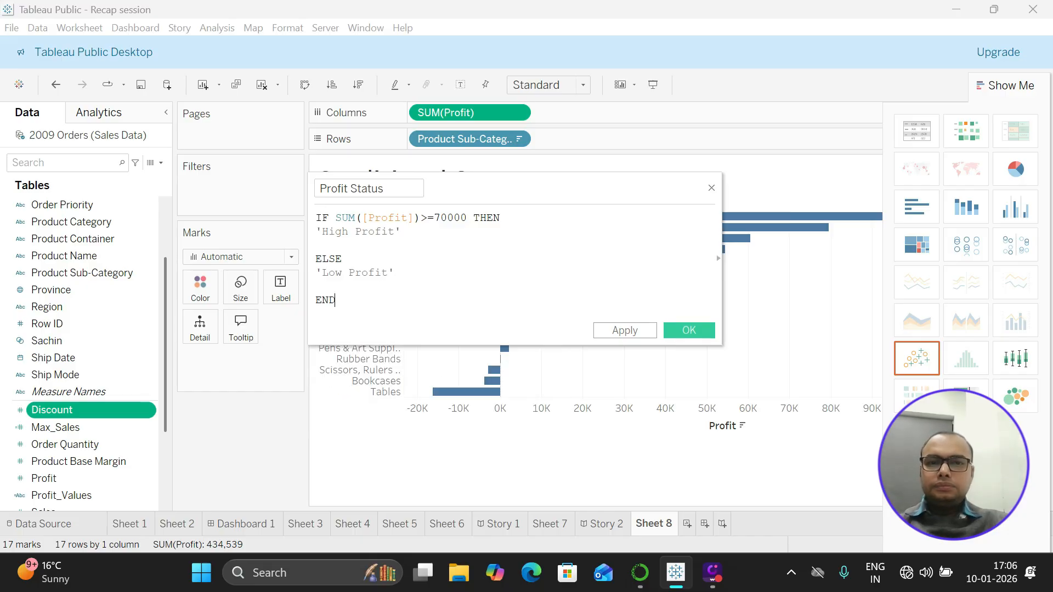
click(629, 332)
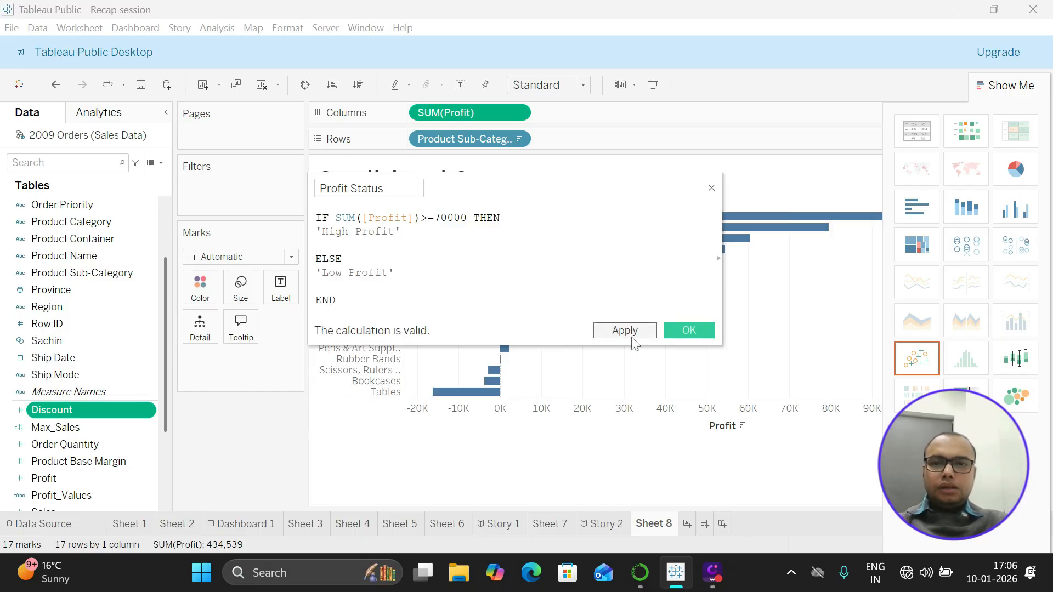
click(688, 331)
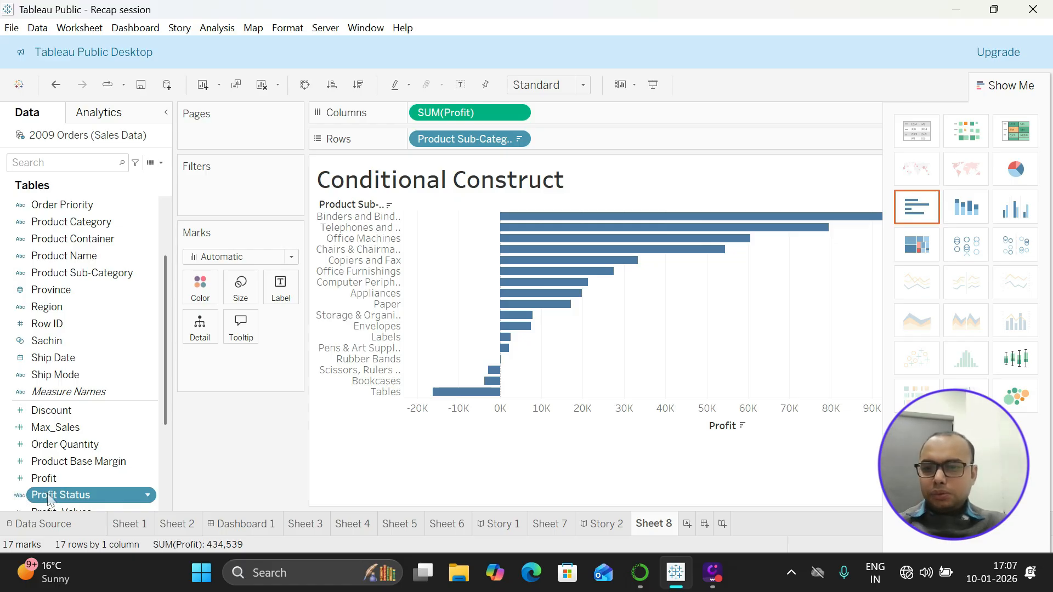
Color the bars by Profit Status and highlight the High Profit bars through the exposed color legend.
drag(49, 498, 189, 285)
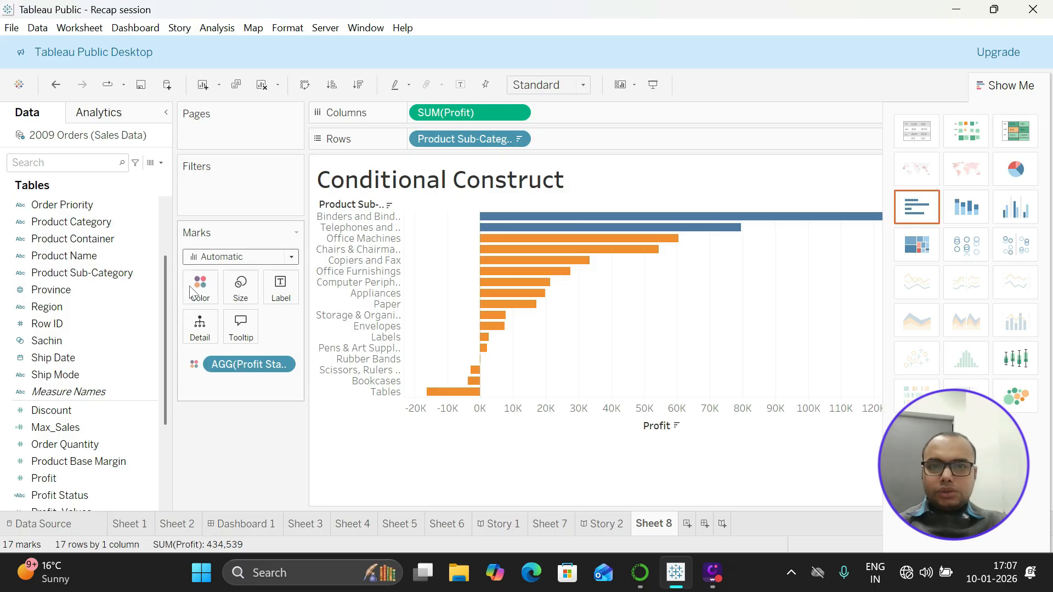
click(1009, 85)
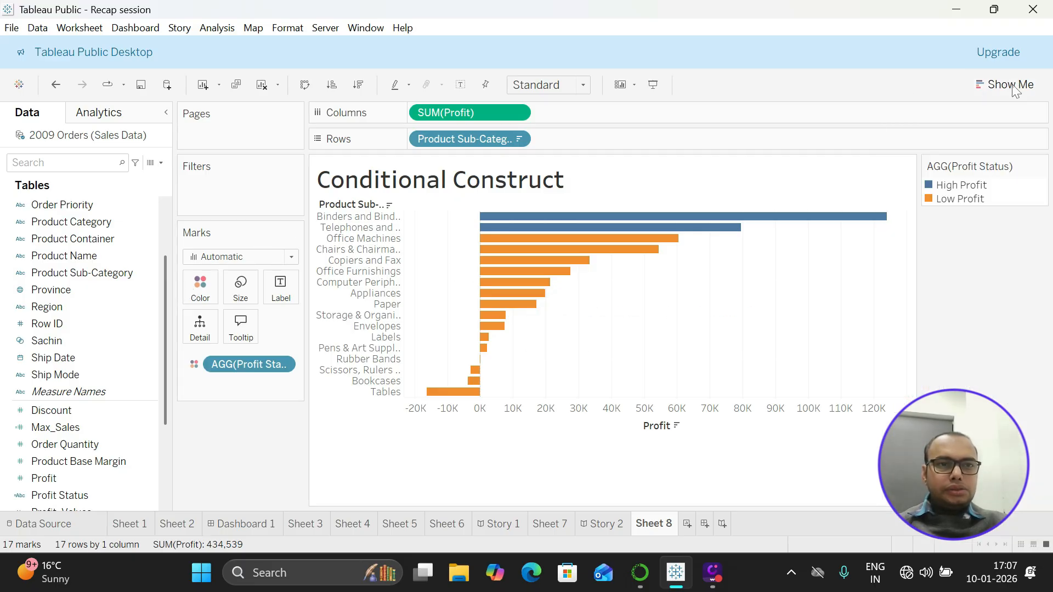
click(932, 190)
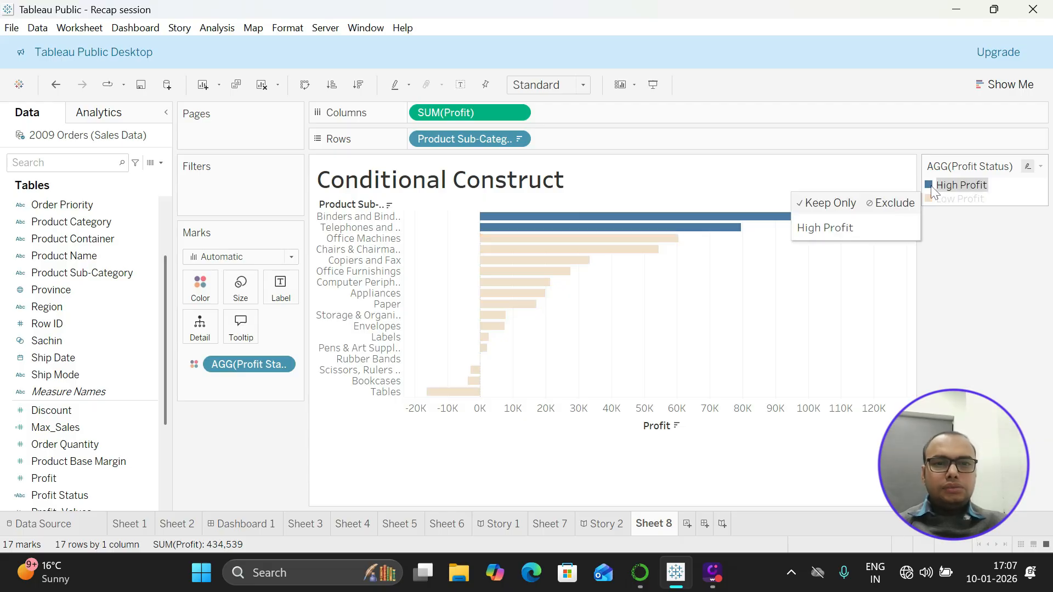
Highlight the Low Profit bars and return to highlighting the High Profit bars through the color legend.
click(930, 197)
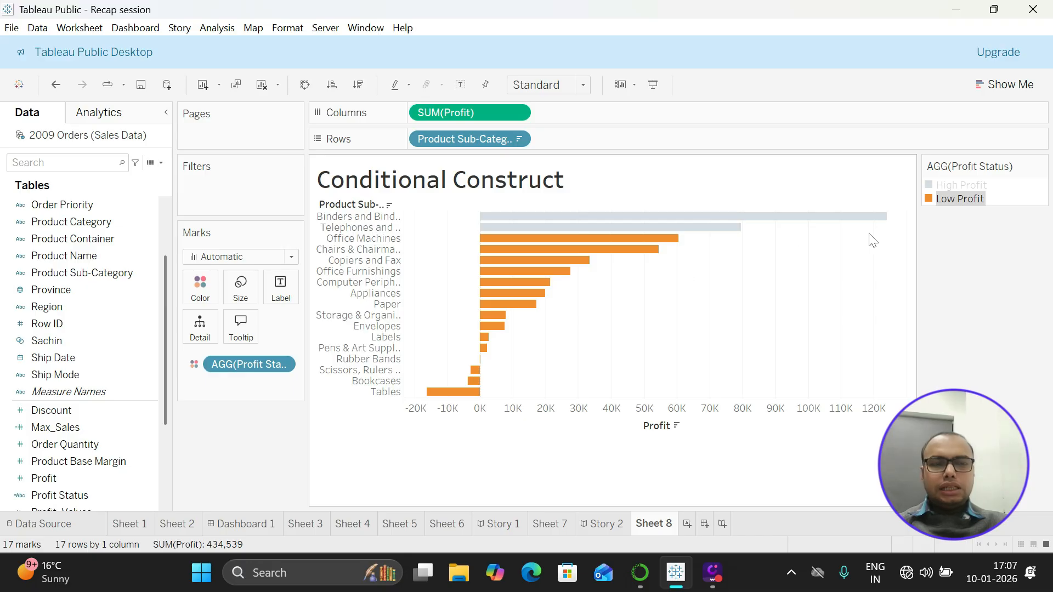
mouse_move(945, 205)
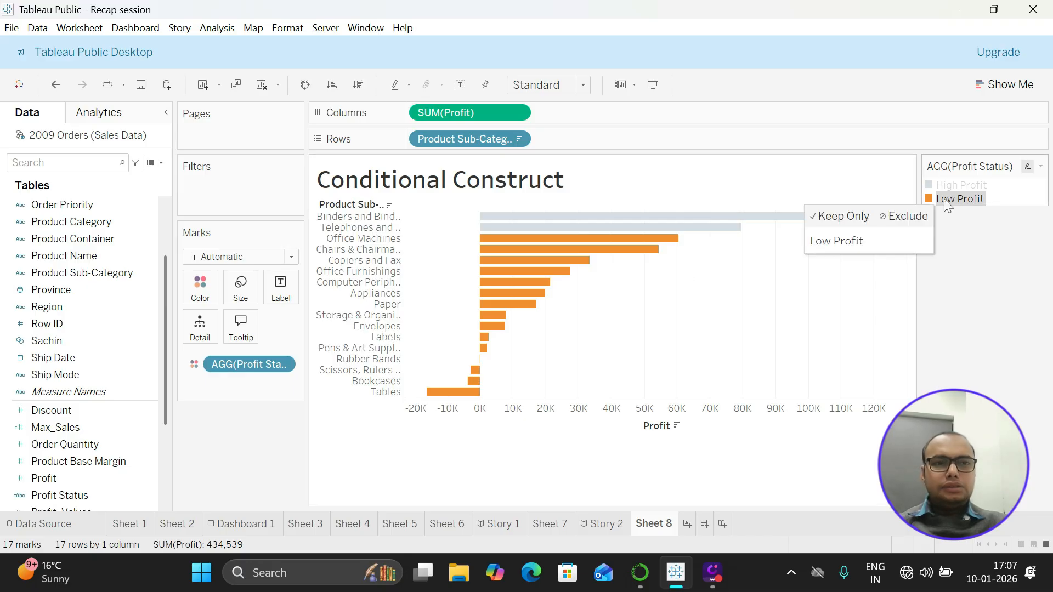
click(929, 185)
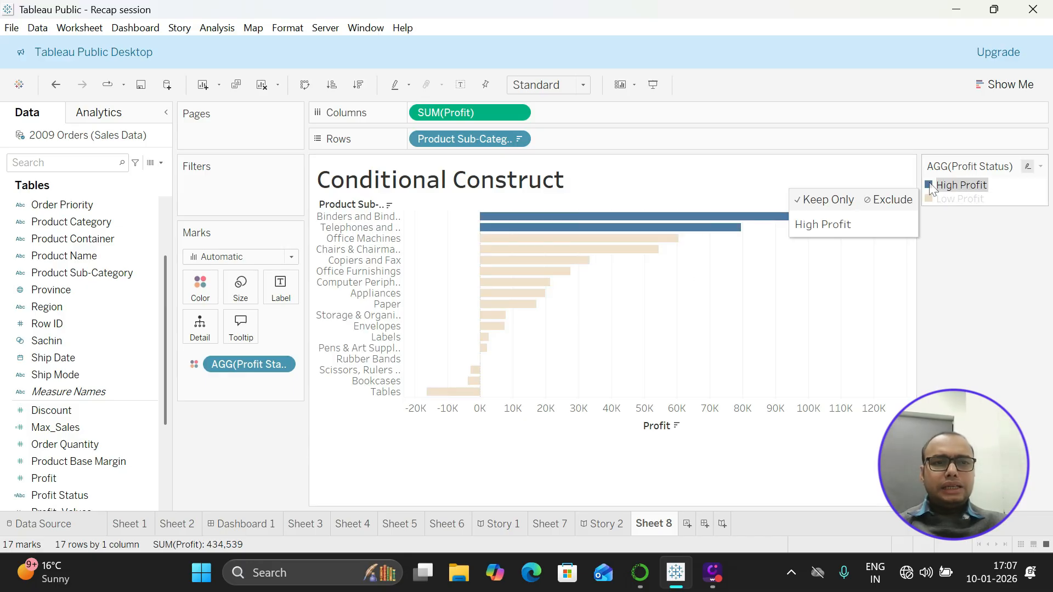
Change the High Profit color of the Profit Status legend to green from the Automatic palette.
double_click(930, 187)
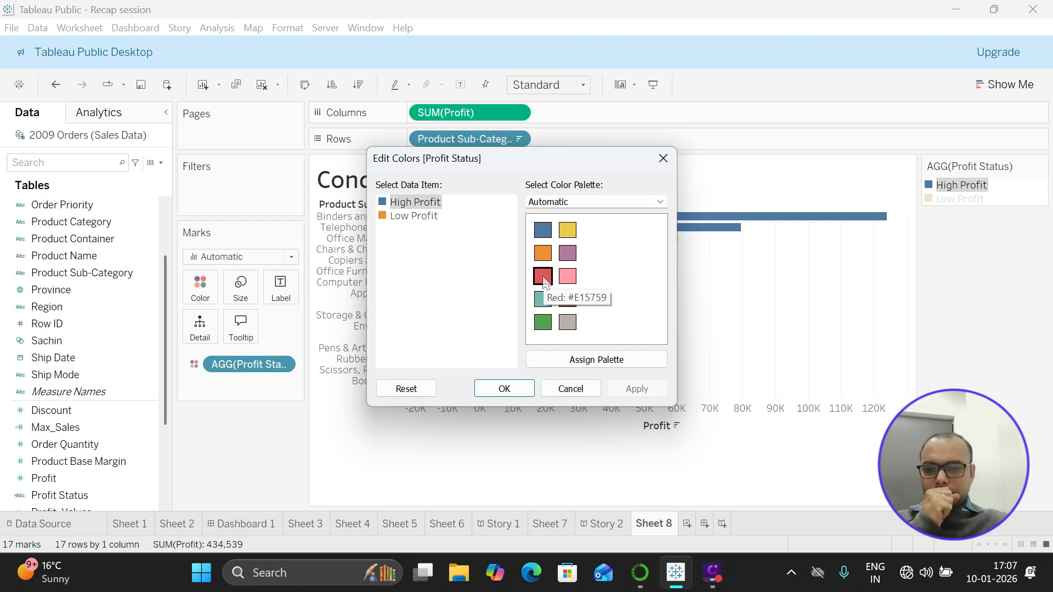
click(542, 322)
click(502, 391)
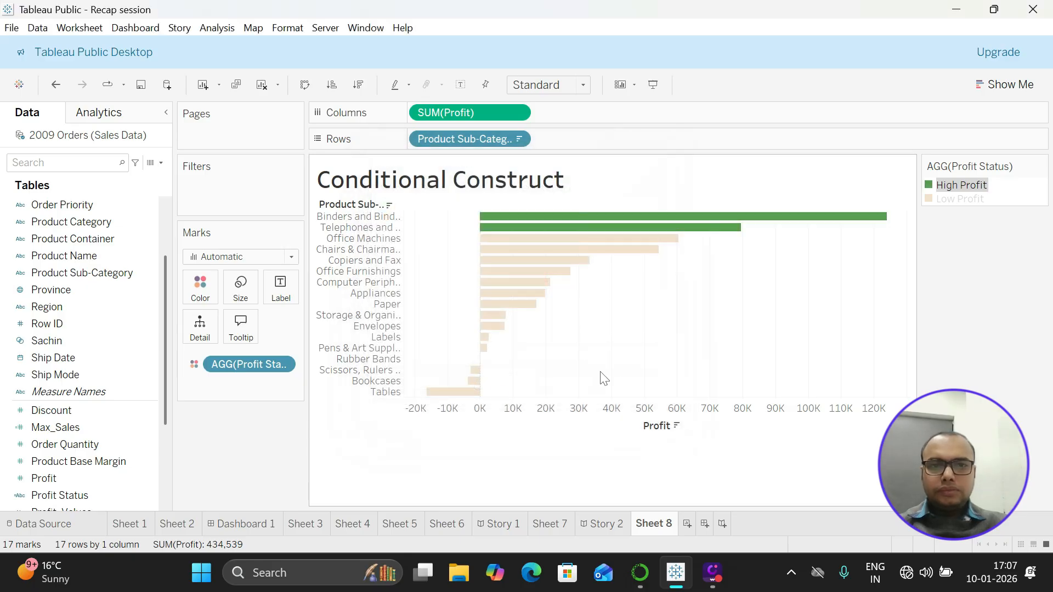
Change the Low Profit color to red (#E15759) and clear the legend highlighting so all bars display at full color.
click(942, 219)
double_click(929, 196)
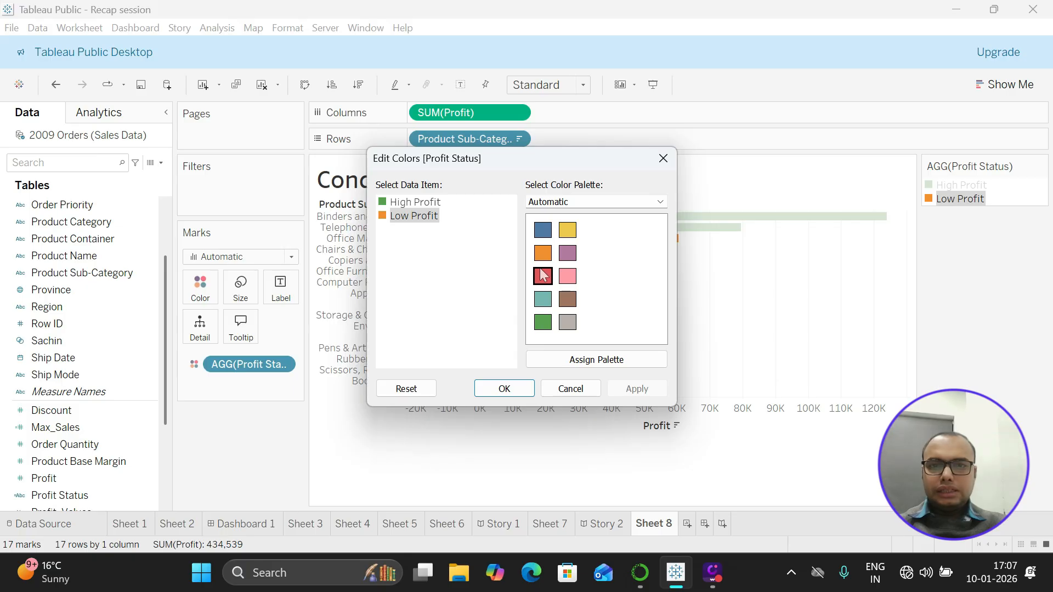
click(541, 274)
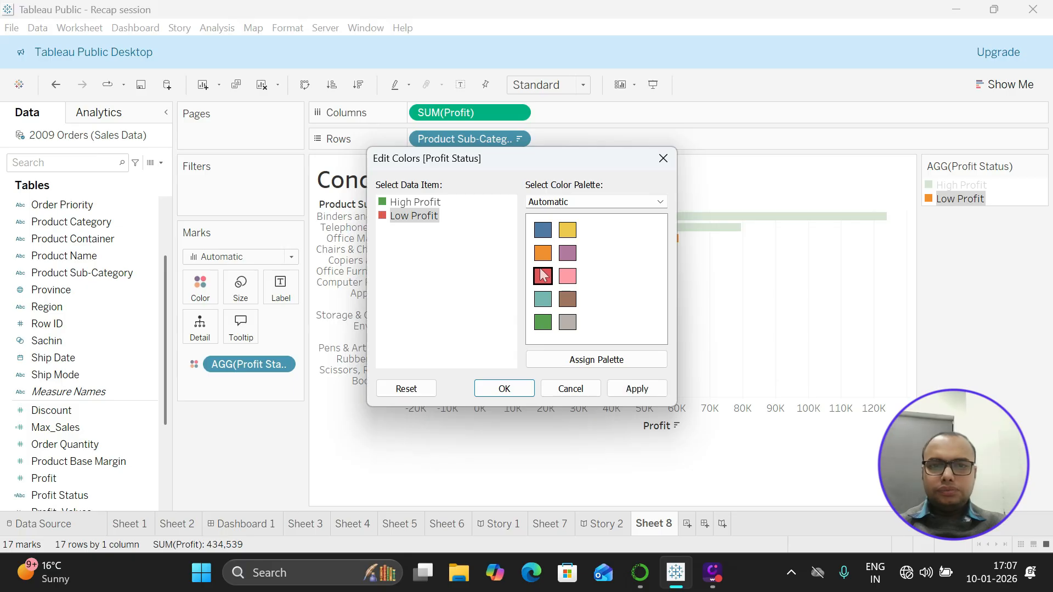
click(519, 390)
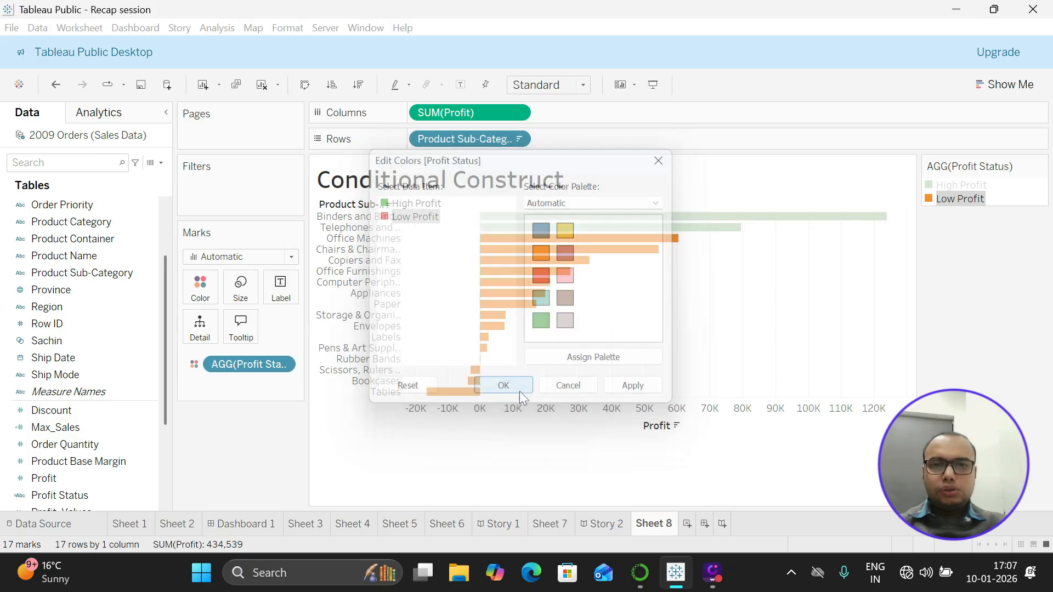
click(939, 186)
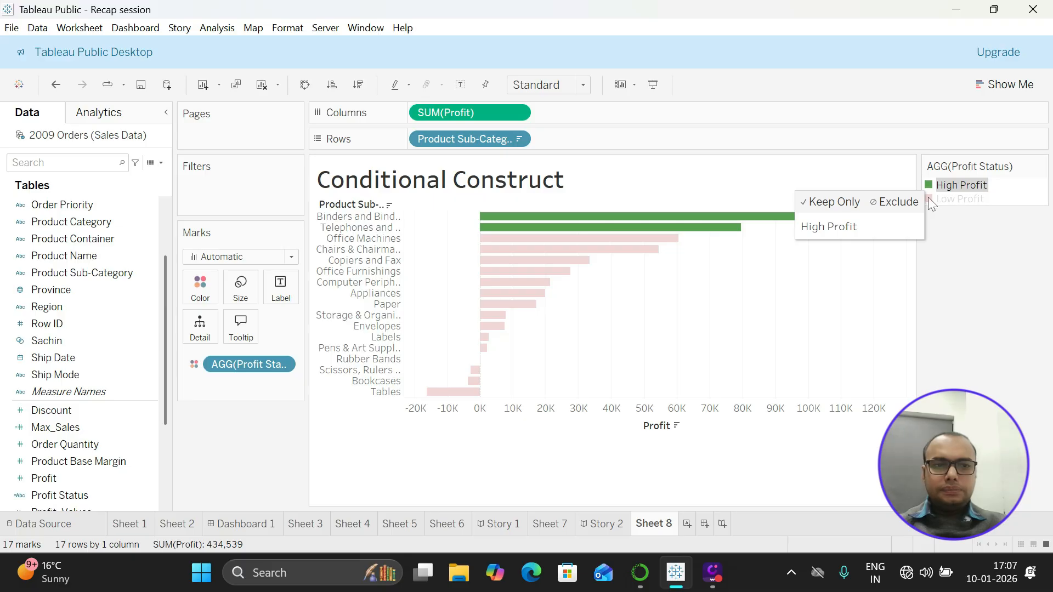
click(930, 187)
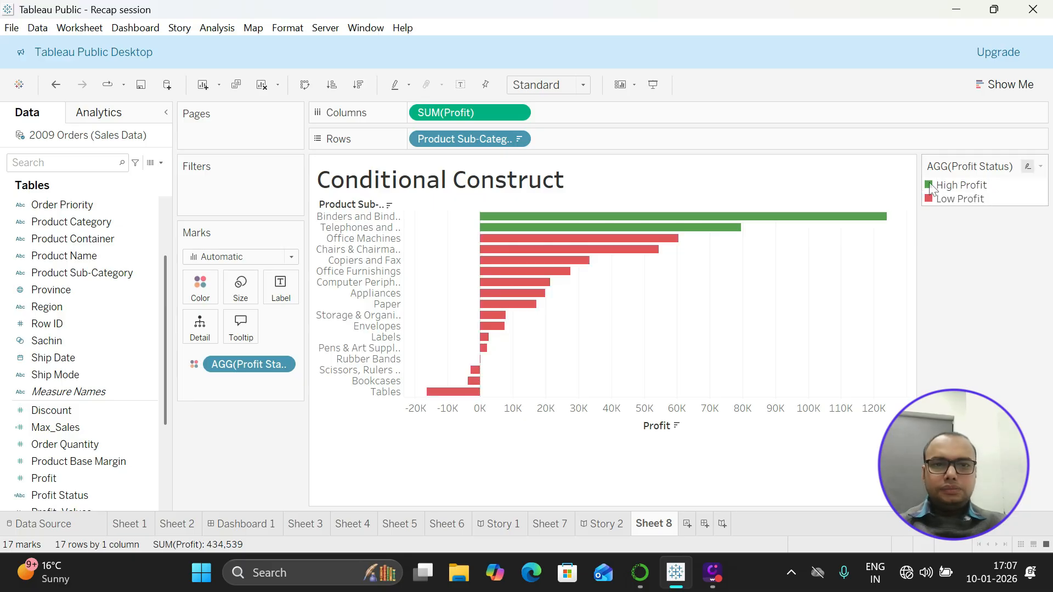